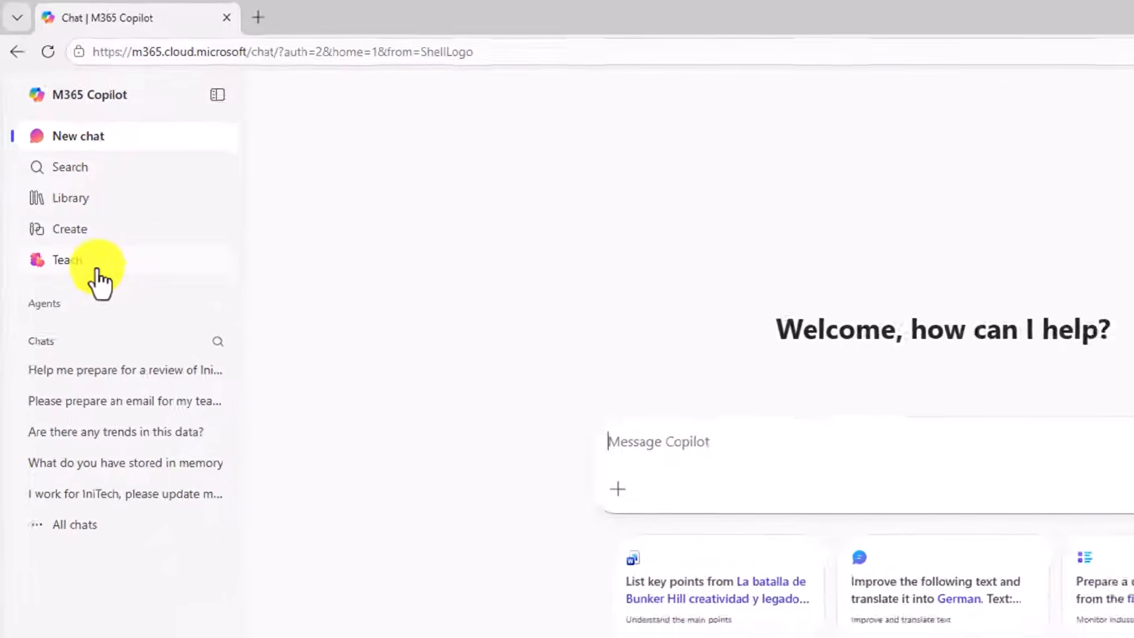
# Step: Open the Teach module and look through its teaching tool categories, history of created items, and educator resources
pyautogui.click(66, 188)
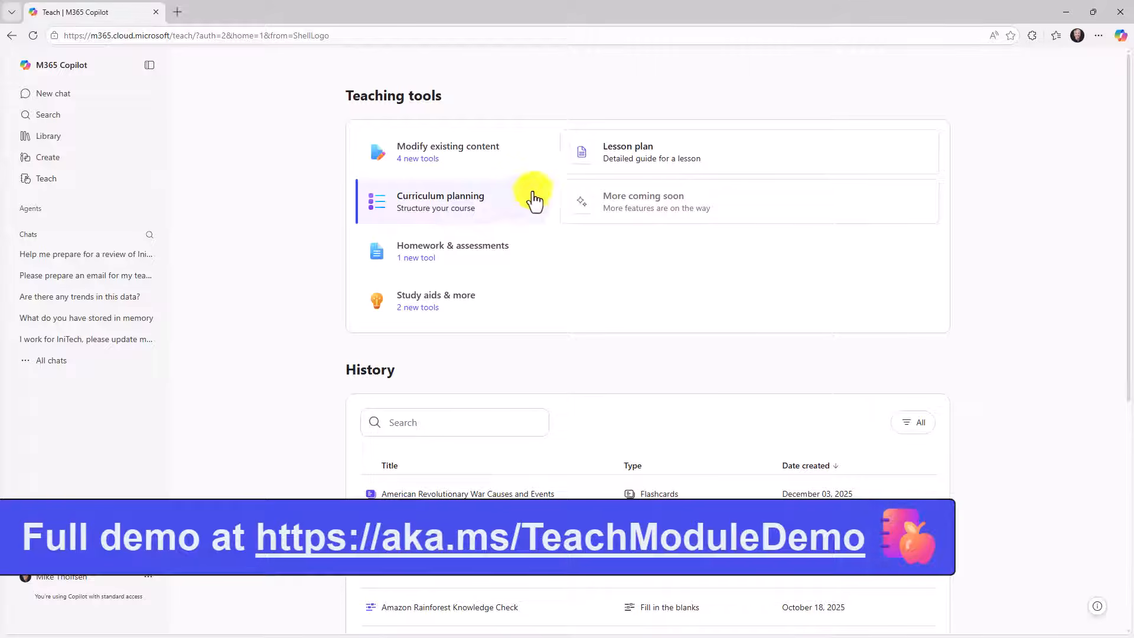
pyautogui.click(491, 252)
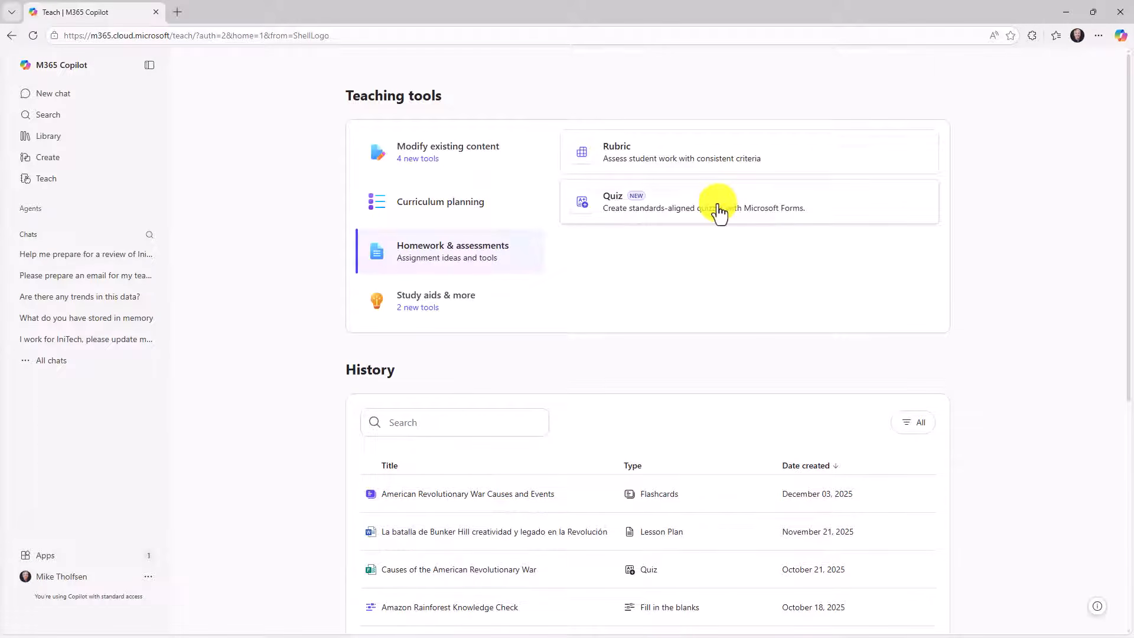
pyautogui.click(452, 304)
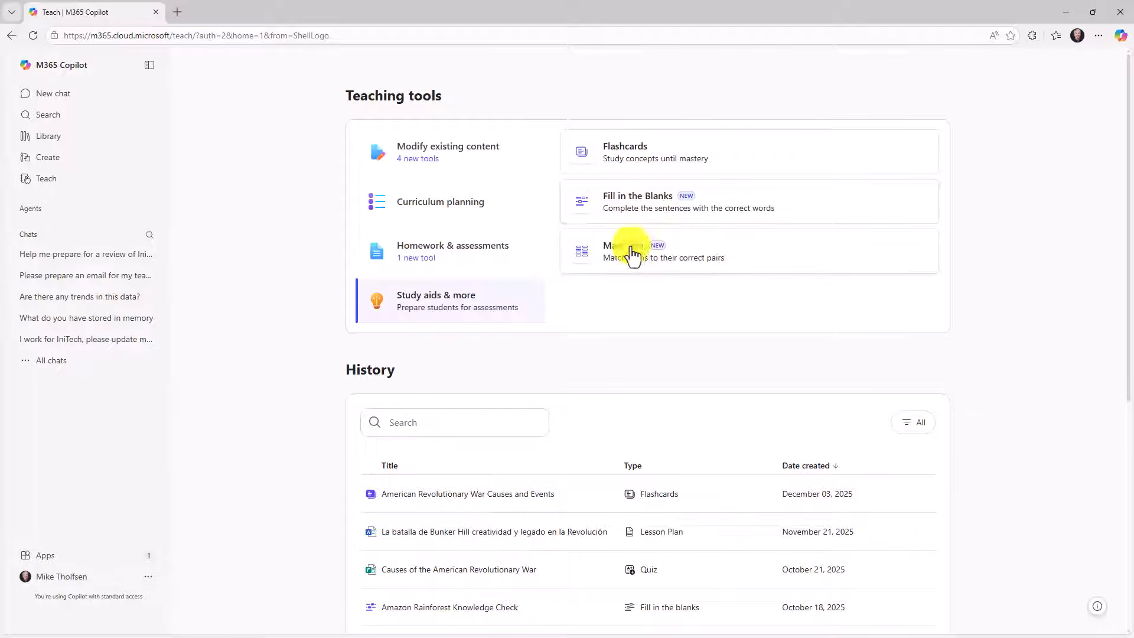
pyautogui.click(447, 157)
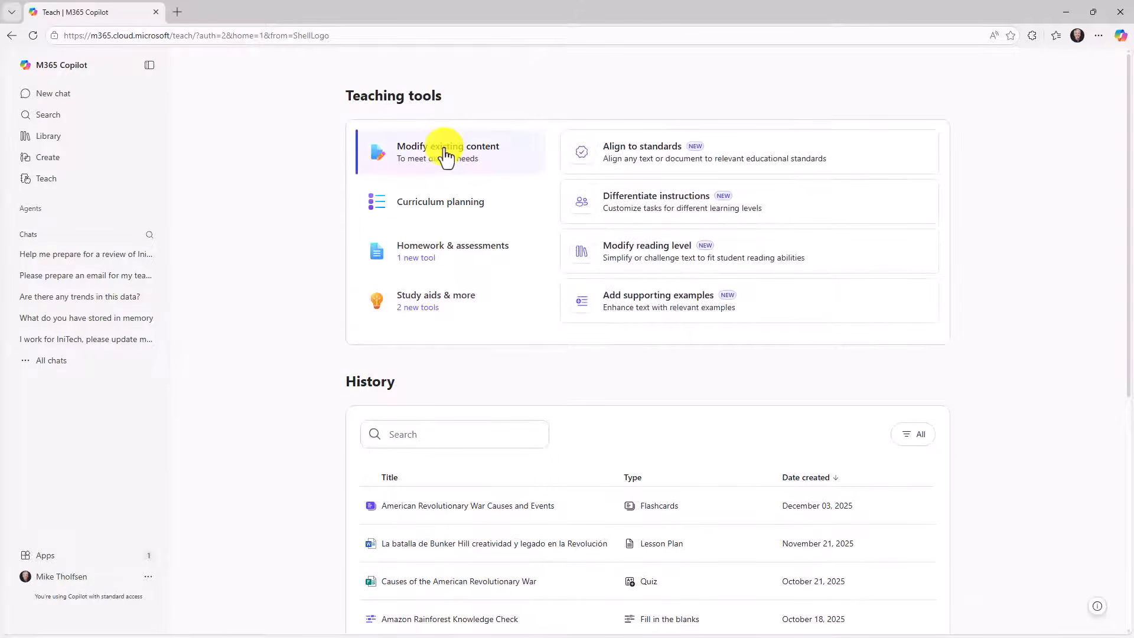
pyautogui.scroll(-2, 760, 381)
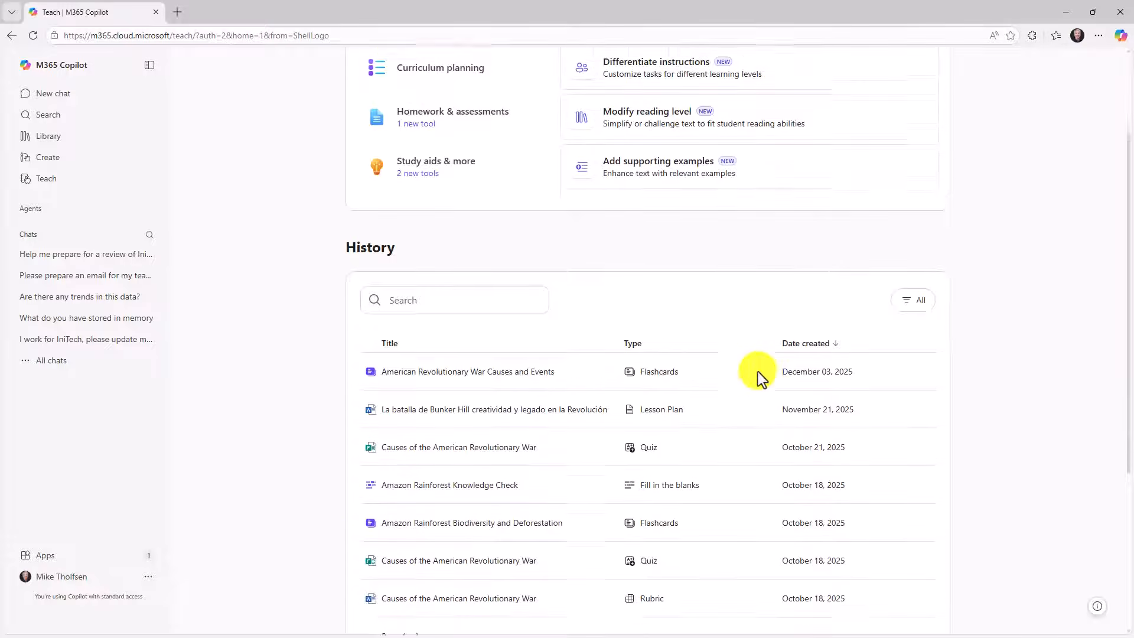
pyautogui.scroll(-3, 522, 459)
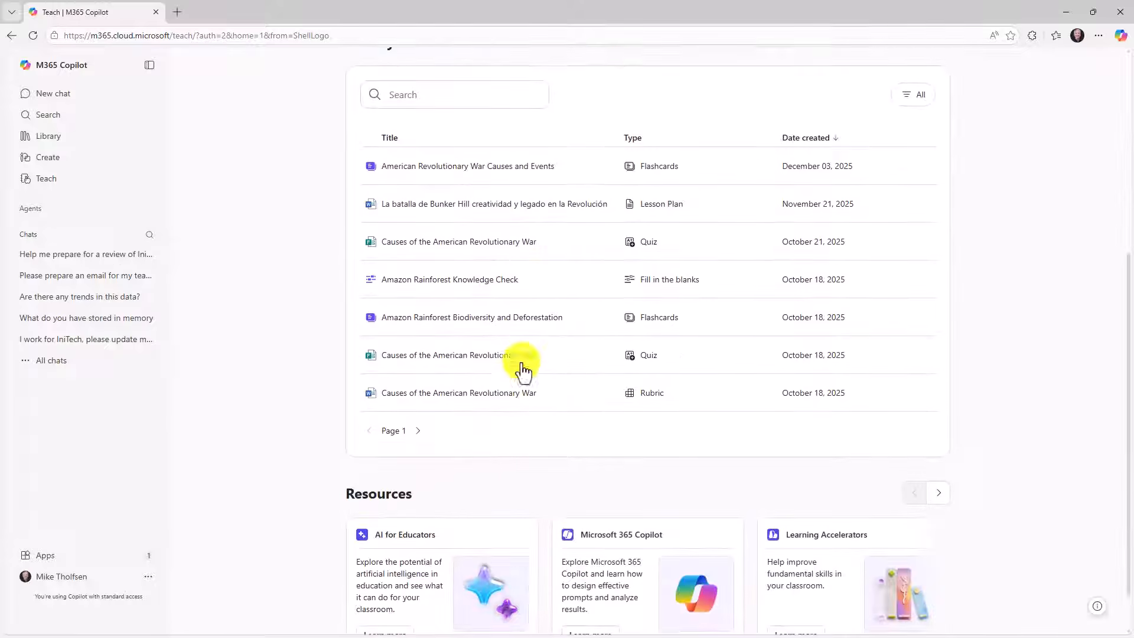
pyautogui.scroll(-1, 520, 366)
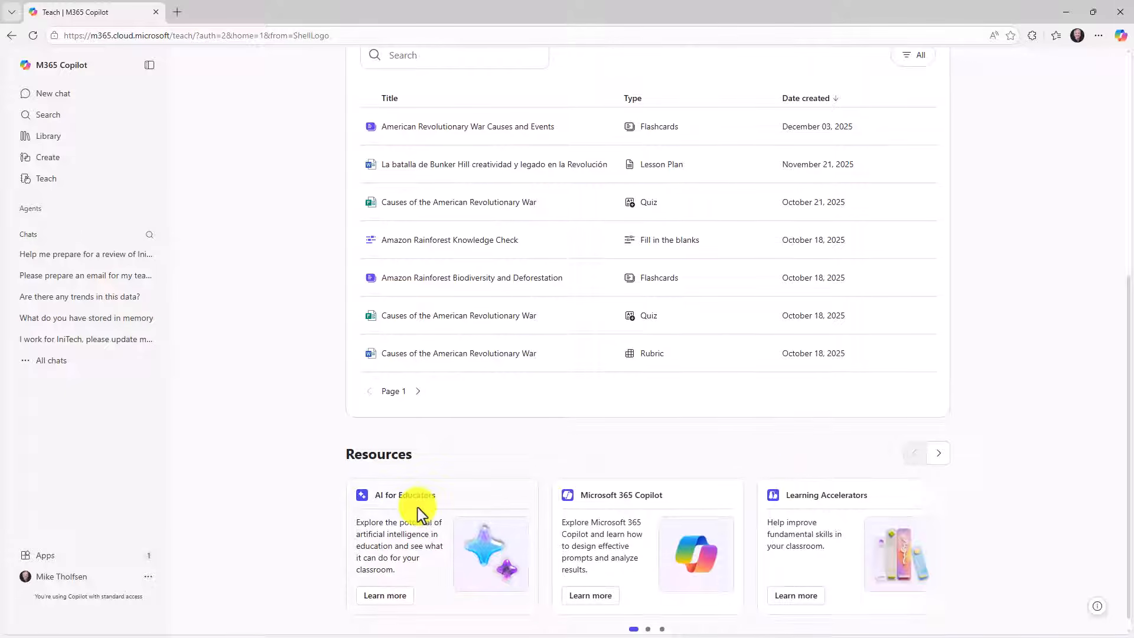
pyautogui.scroll(6, 334, 369)
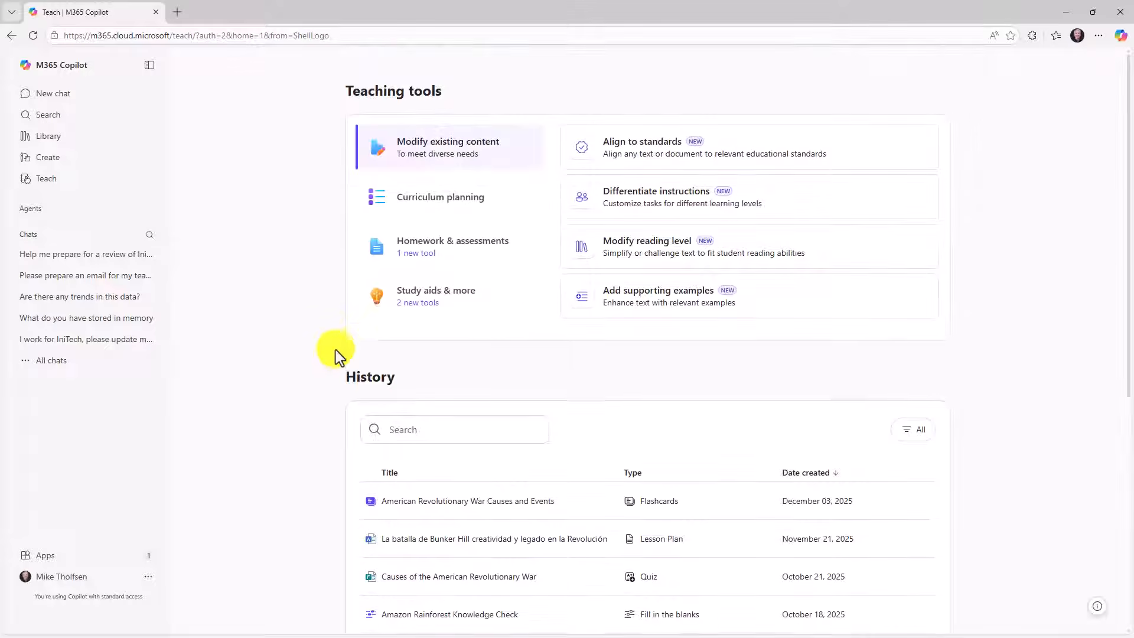
# Step: Start a new quiz from the homework and assessments tools and enter "American Revolutionary War" as its subject
pyautogui.click(480, 254)
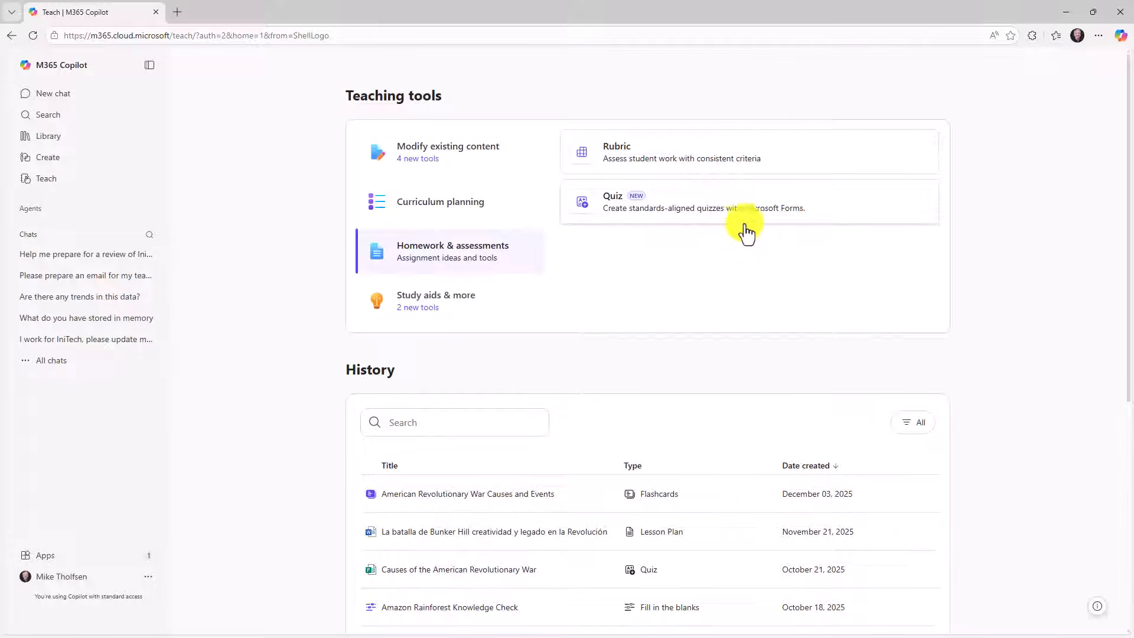
pyautogui.click(691, 207)
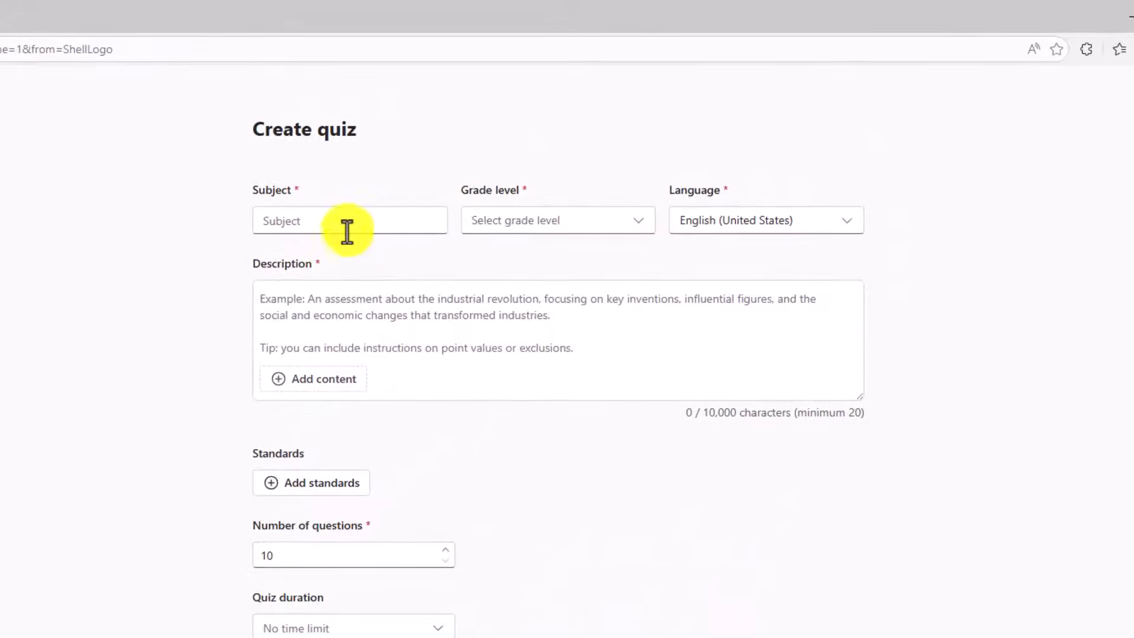
pyautogui.click(324, 225)
pyautogui.write('American Revolutionary War')
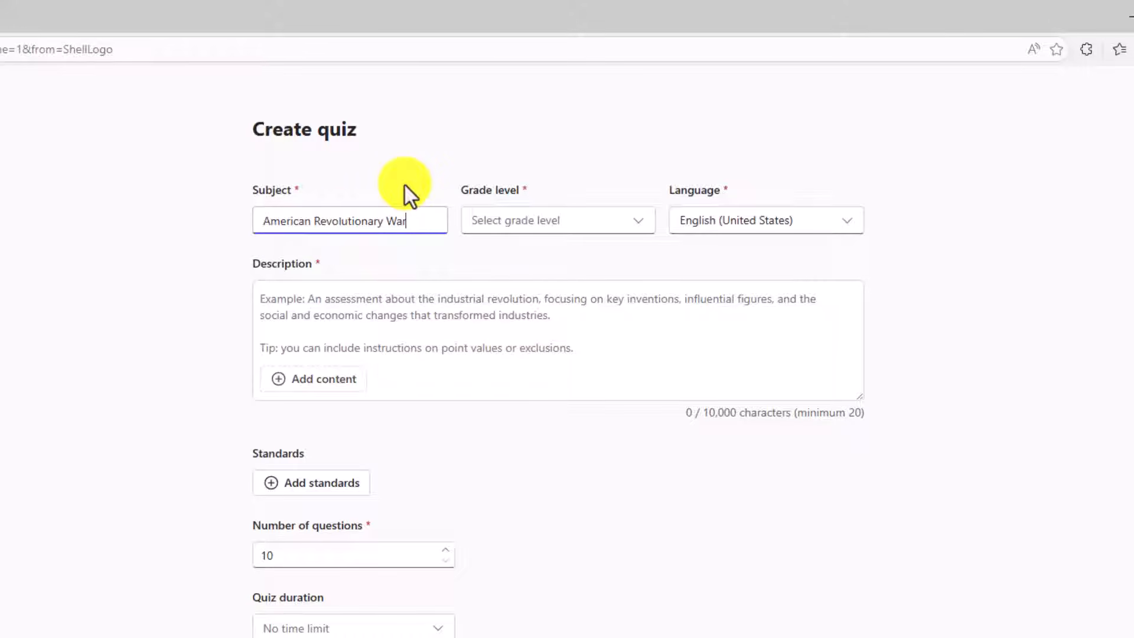
# Step: Set the quiz's grade level to Grade 10 and its language to English (United States)
pyautogui.click(634, 228)
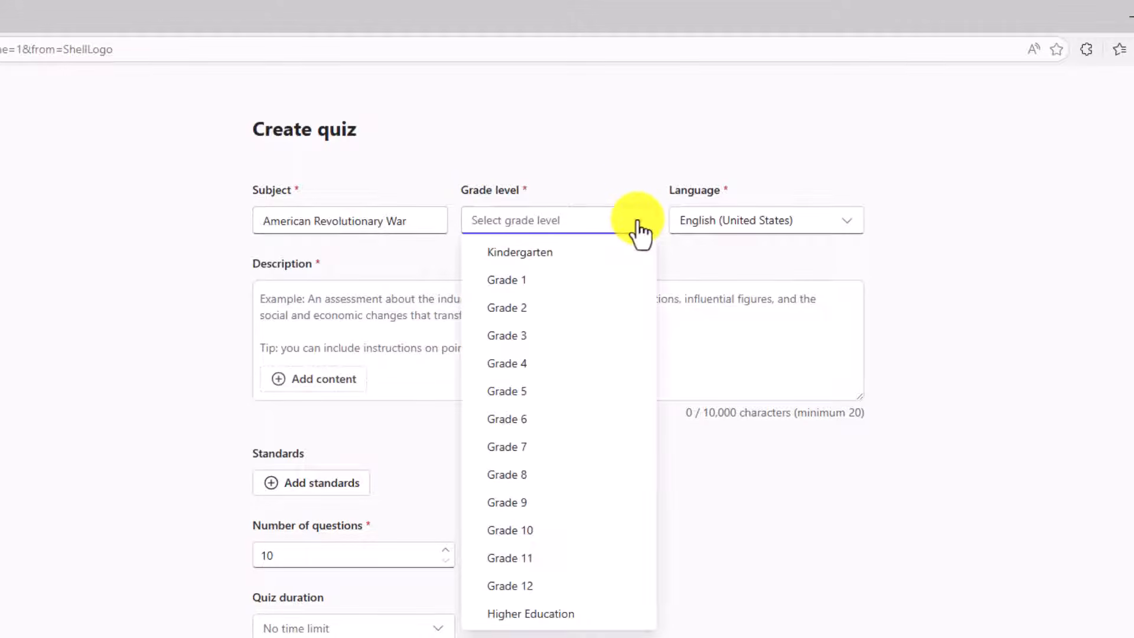
pyautogui.click(568, 534)
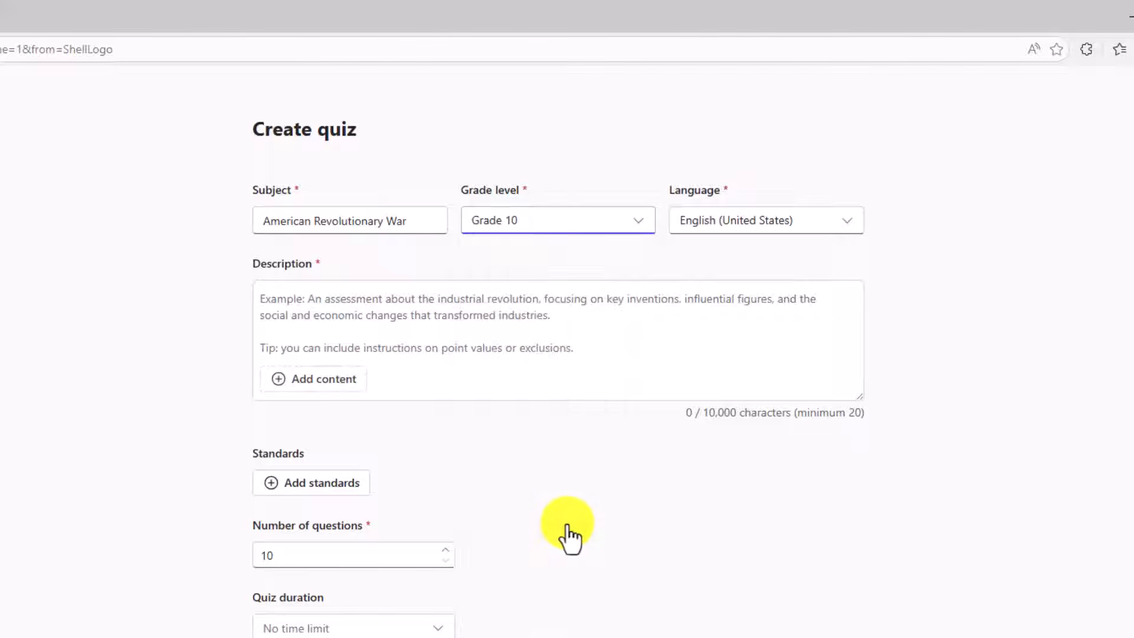
pyautogui.click(849, 228)
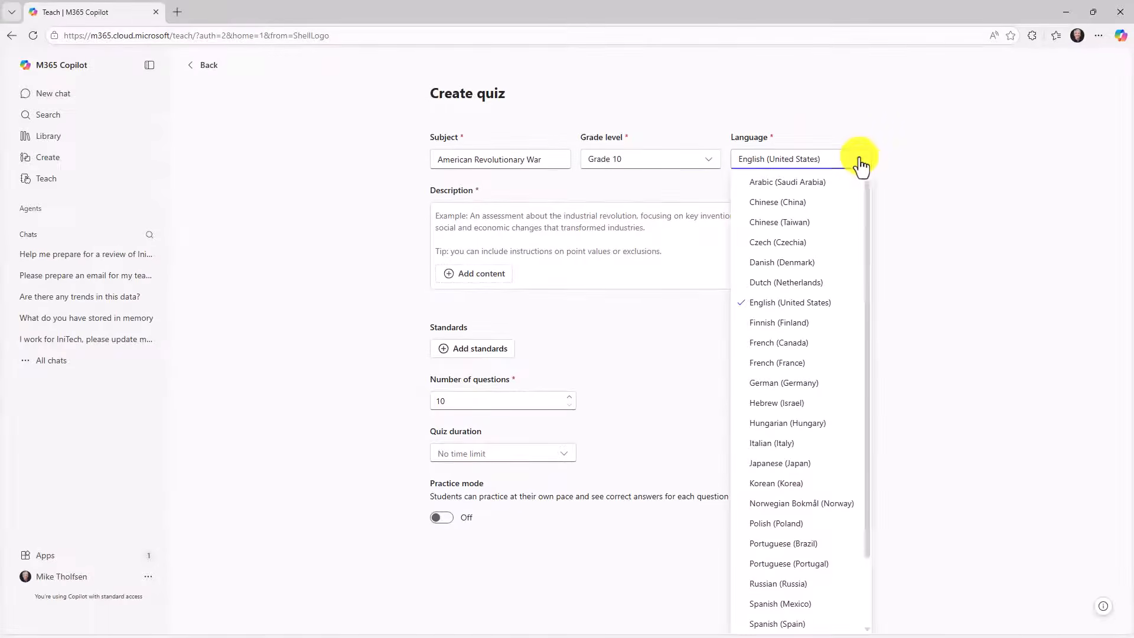
pyautogui.moveTo(867, 201)
pyautogui.mouseDown()
pyautogui.moveTo(885, 300)
pyautogui.moveTo(870, 199)
pyautogui.mouseUp()
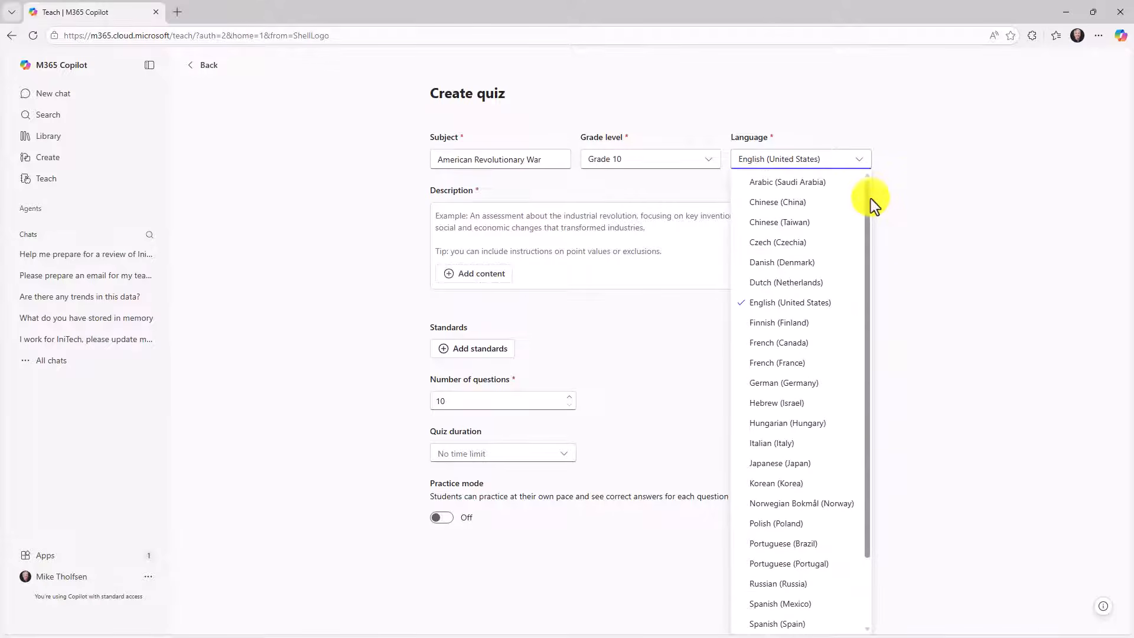
pyautogui.click(797, 306)
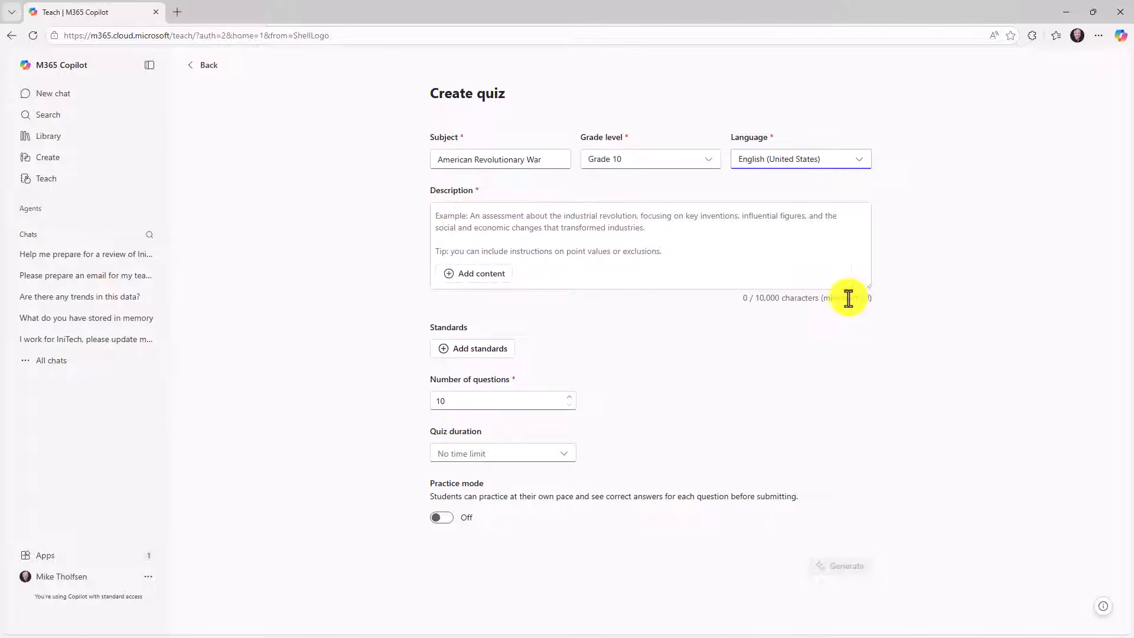
# Step: Enter a description of a 10th-grade quiz on the causes of the American Revolutionary War, covering British taxes, trade restrictions, the Stamp Act and Boston Tea Party
pyautogui.moveTo(759, 298); pyautogui.dragTo(815, 298)
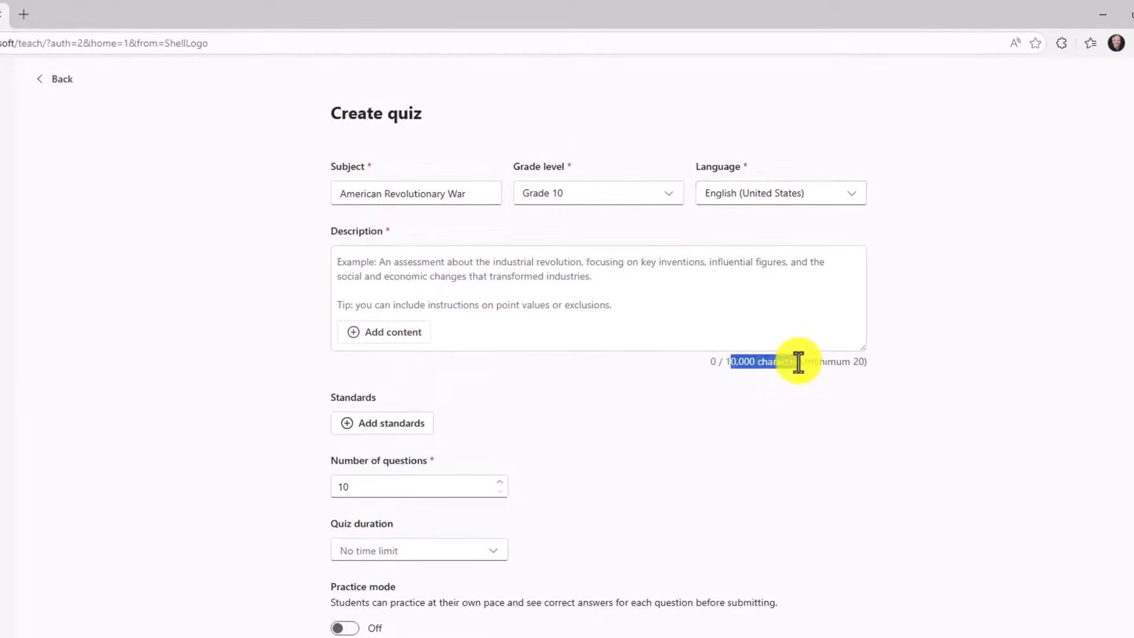
pyautogui.click(526, 265)
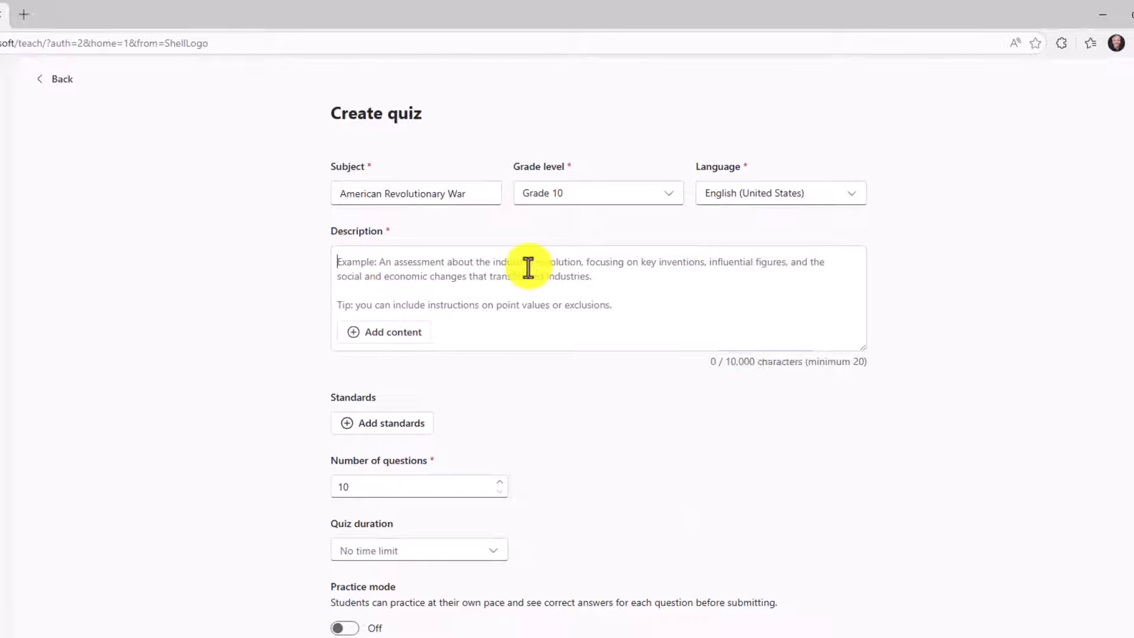
pyautogui.write("This 10th-grade quiz explores the causes of the American Revolutionary War. Students learn how British taxes, trade restrictions, and political control led to growing colonial resistance. Through timelines, primary sources, and debates, they analyze events like the Stamp Act and Boston Tea Party. The class concludes with reflection on how economic political, and ideological tensions sparked the colonies' fight for independence.")
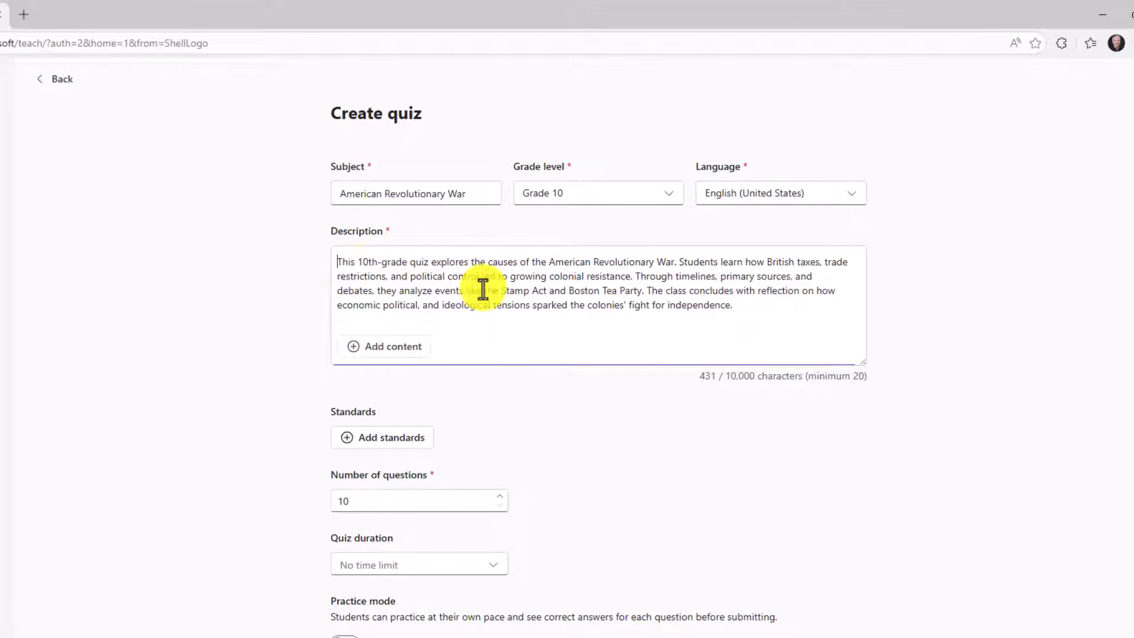
# Step: Attach the local file Revolutionary War Causes.docx from the Demo Files folder as content for the quiz
pyautogui.click(397, 355)
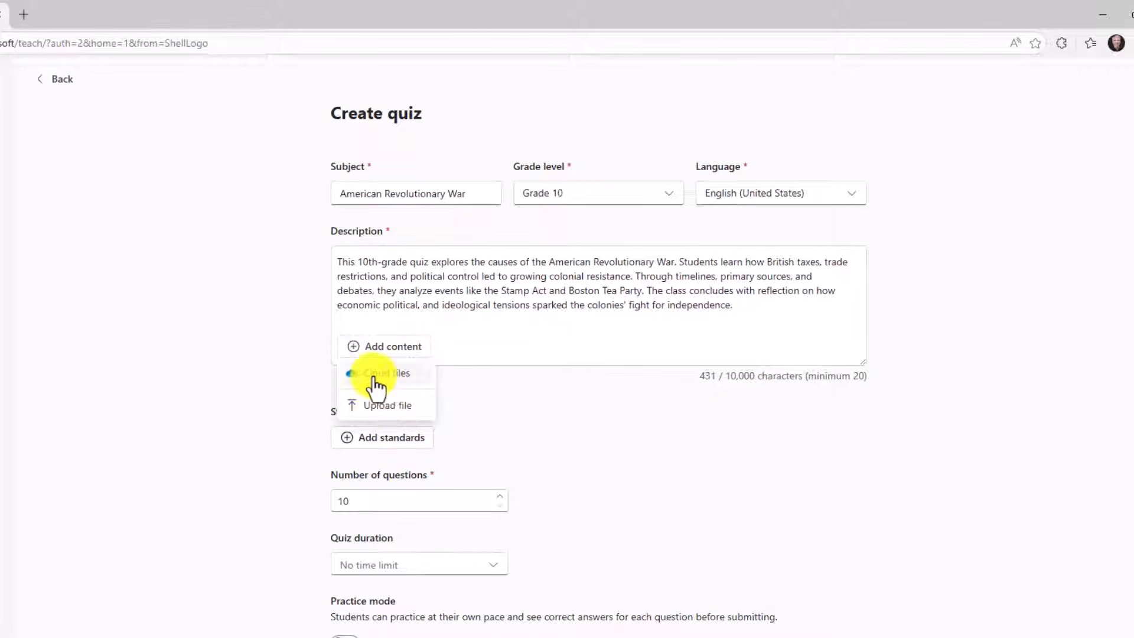
pyautogui.click(325, 352)
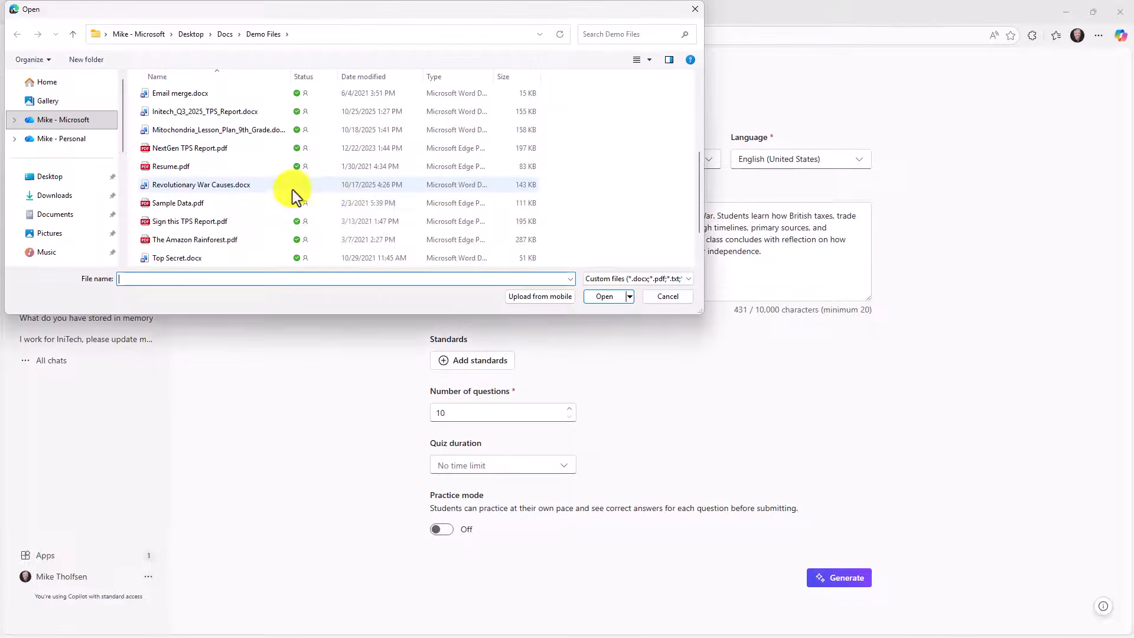
pyautogui.click(215, 185)
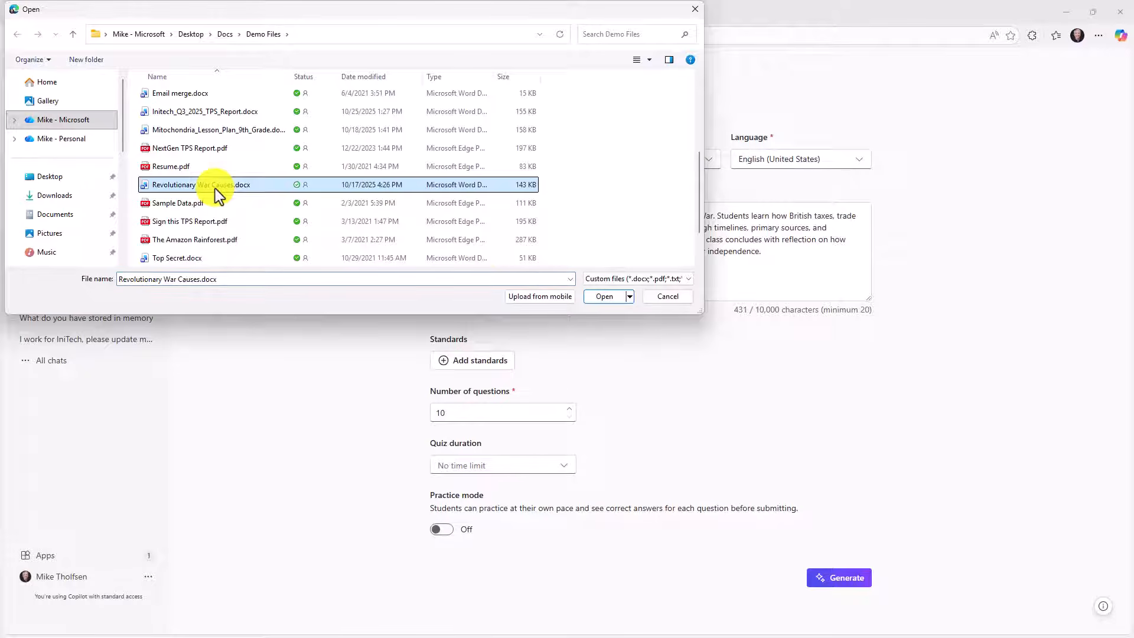
pyautogui.click(612, 297)
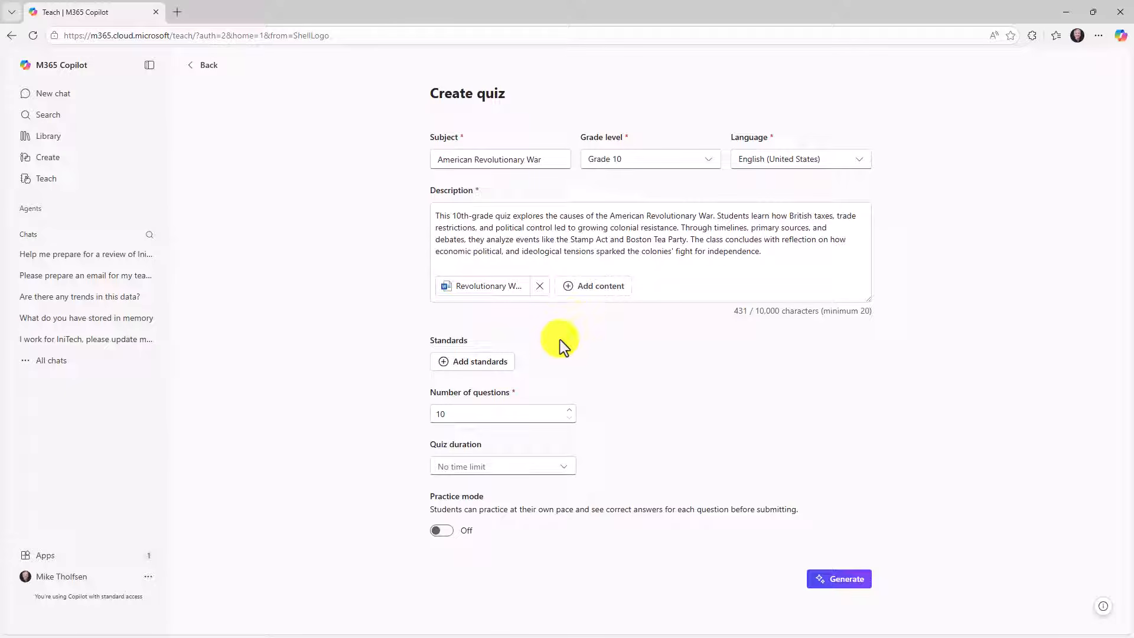
# Step: Begin adding standards to the quiz and choose the Washington State K-12 Learning Standards and Guidelines set
pyautogui.click(490, 370)
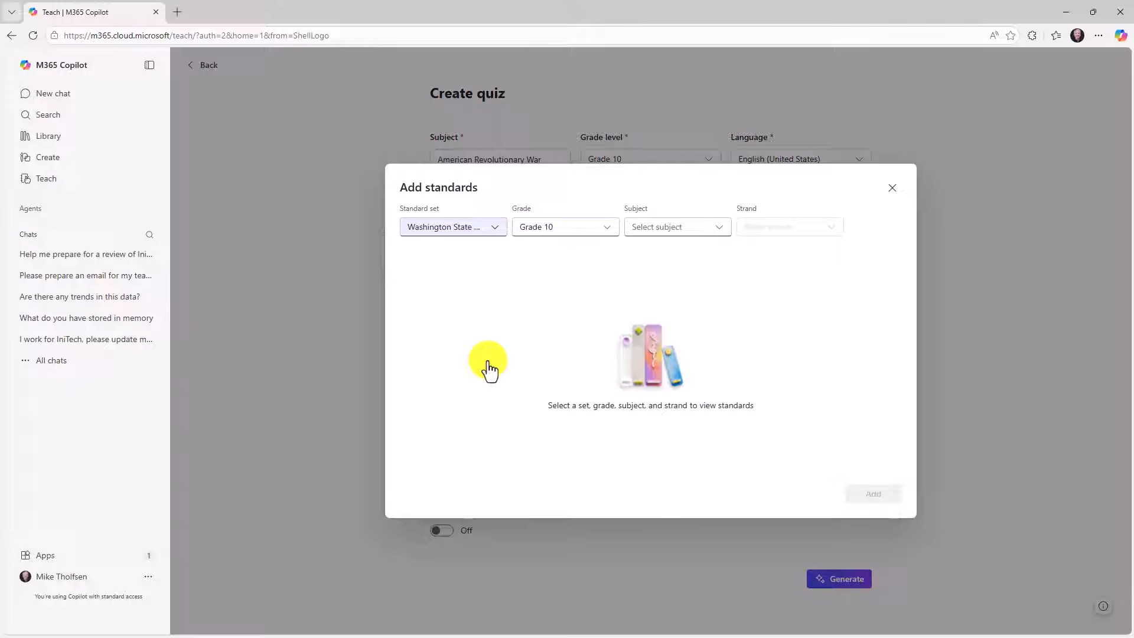
pyautogui.click(495, 231)
pyautogui.scroll(15, 573, 317)
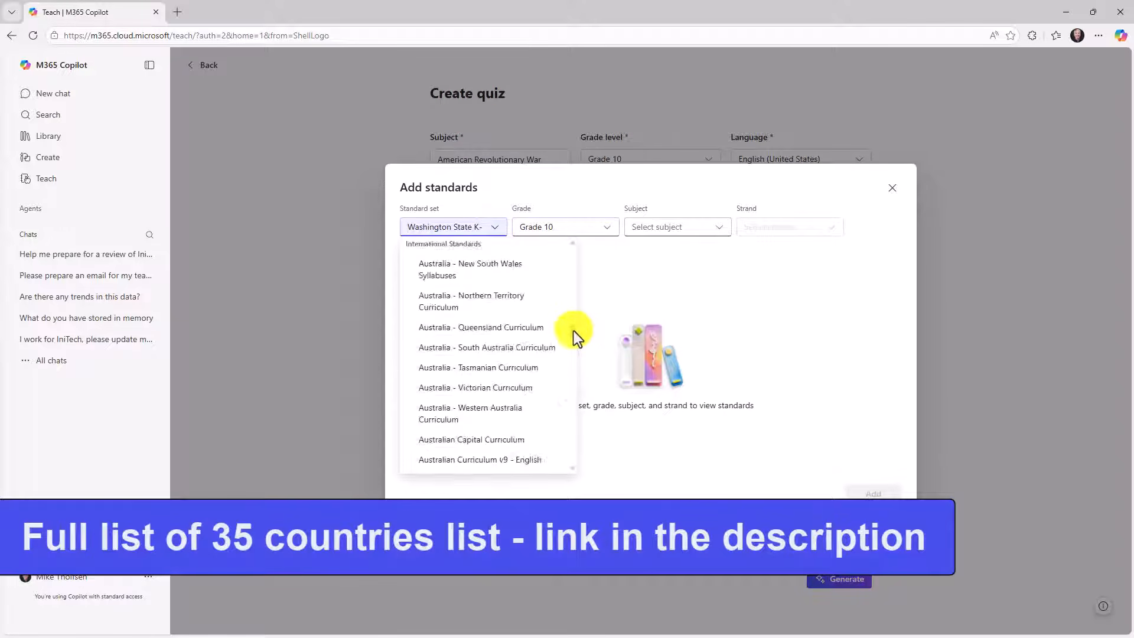
pyautogui.scroll(-10, 574, 346)
pyautogui.moveTo(579, 353); pyautogui.dragTo(573, 321)
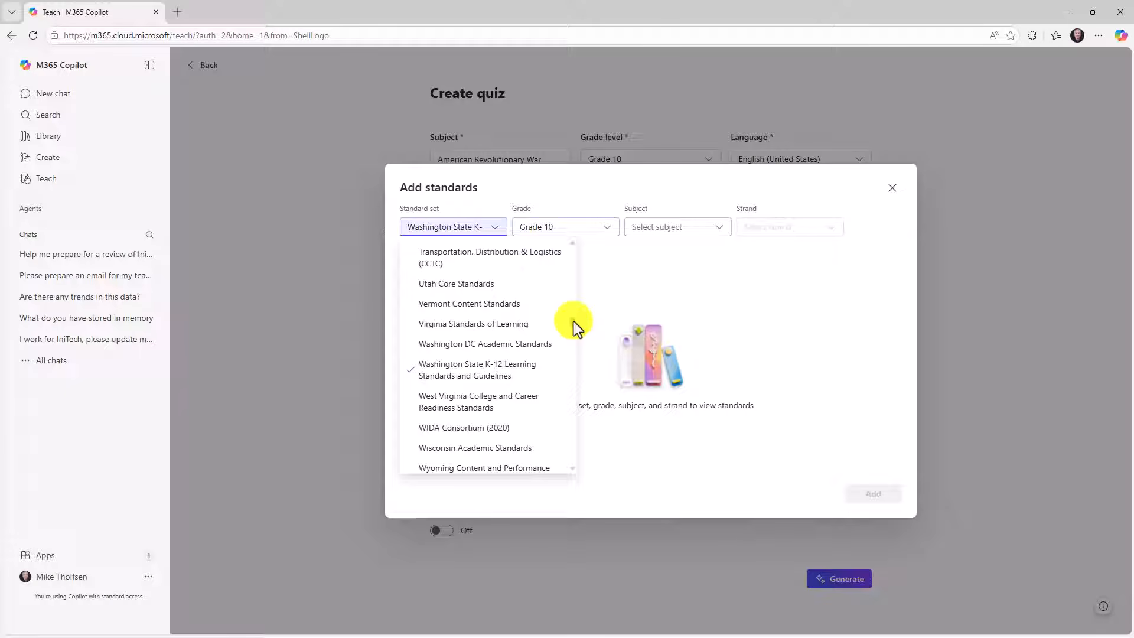
pyautogui.click(494, 371)
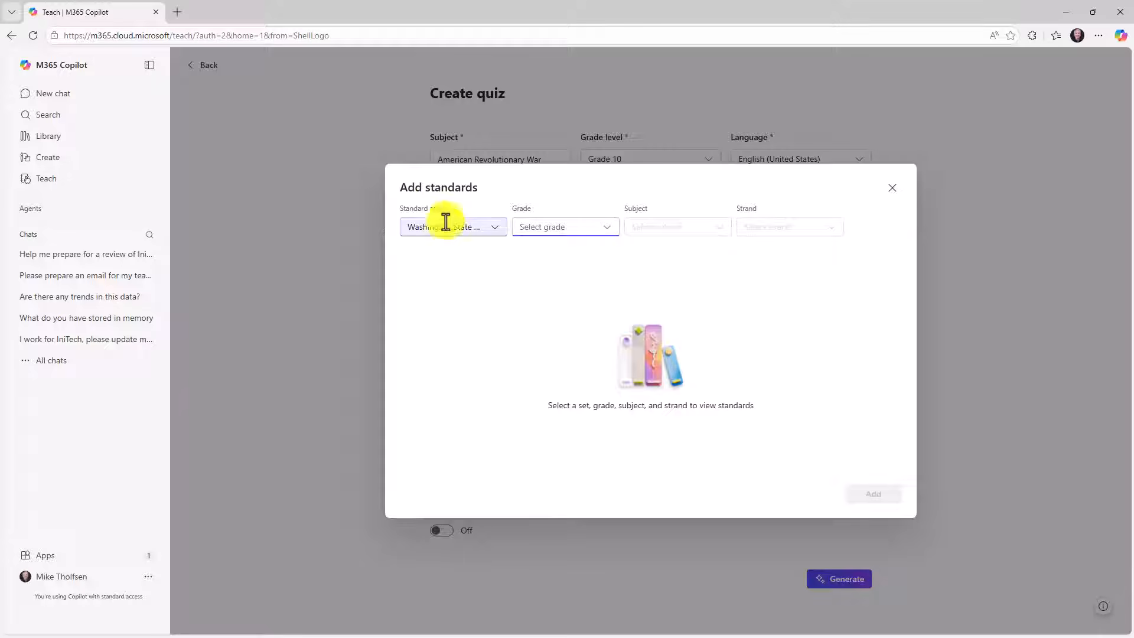
# Step: Narrow the standards to Grade 10, the subject Social Studies and the History strand
pyautogui.click(608, 228)
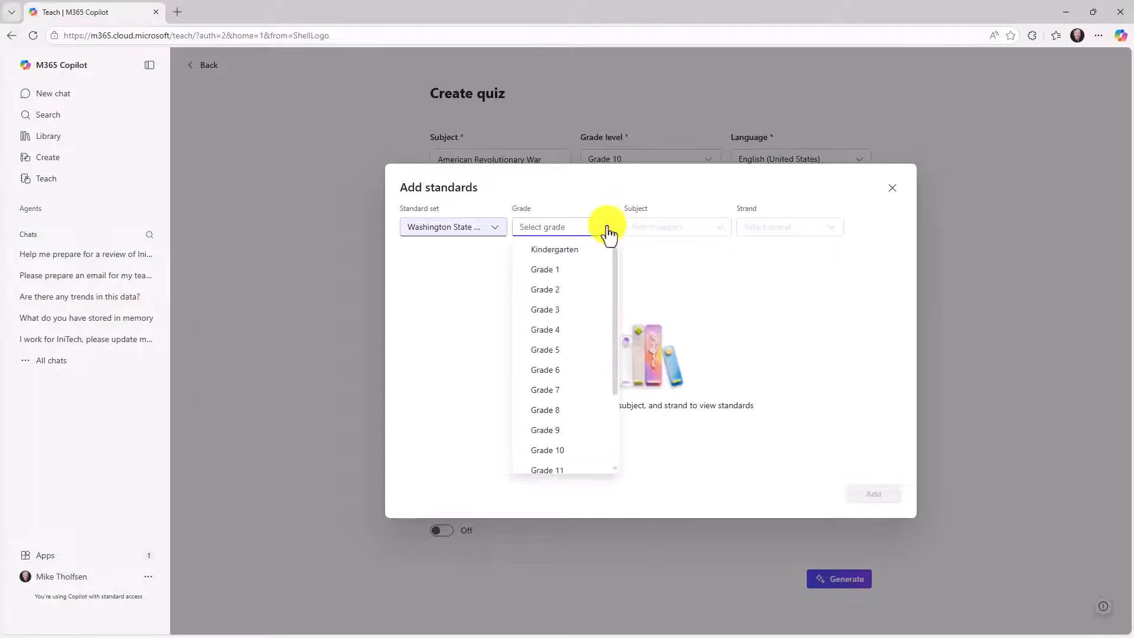
pyautogui.click(568, 453)
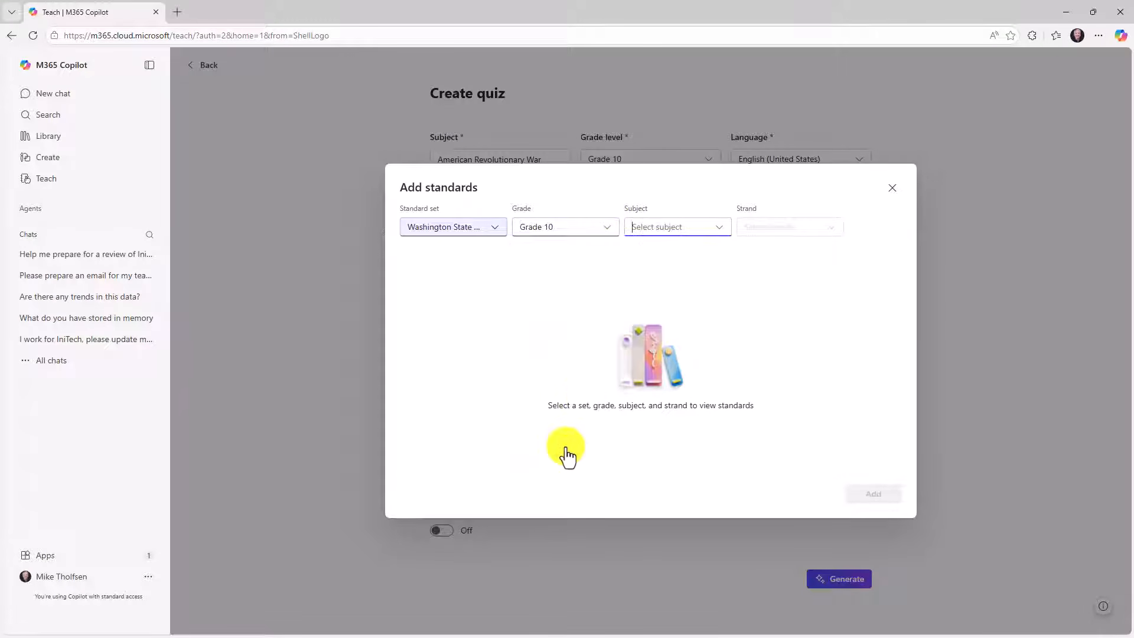
pyautogui.click(720, 234)
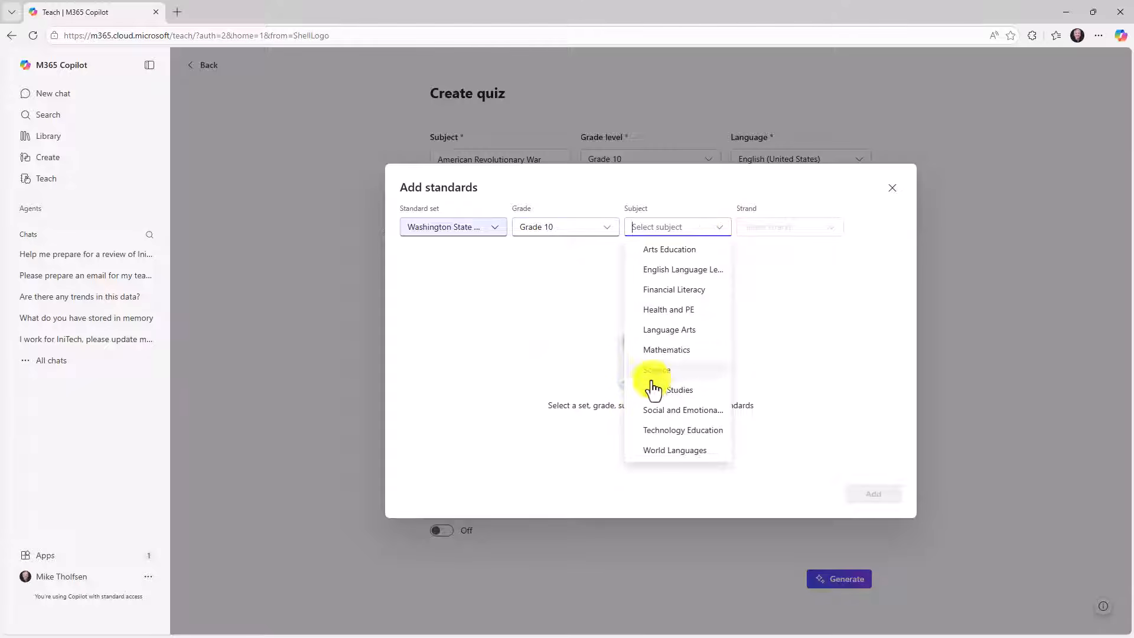
pyautogui.click(683, 391)
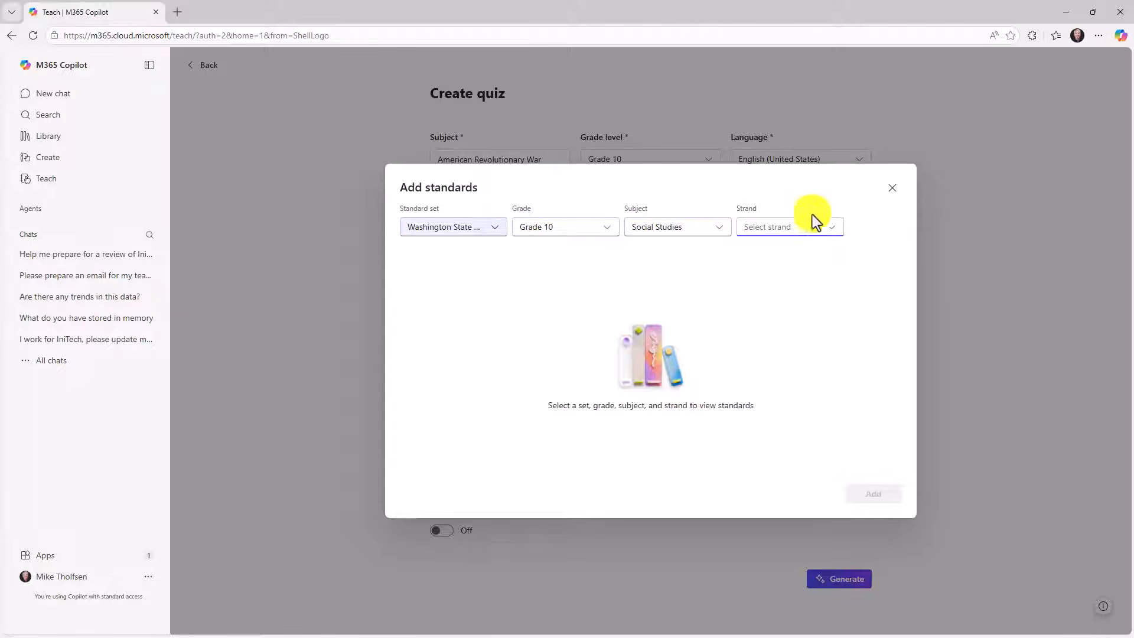
pyautogui.click(833, 228)
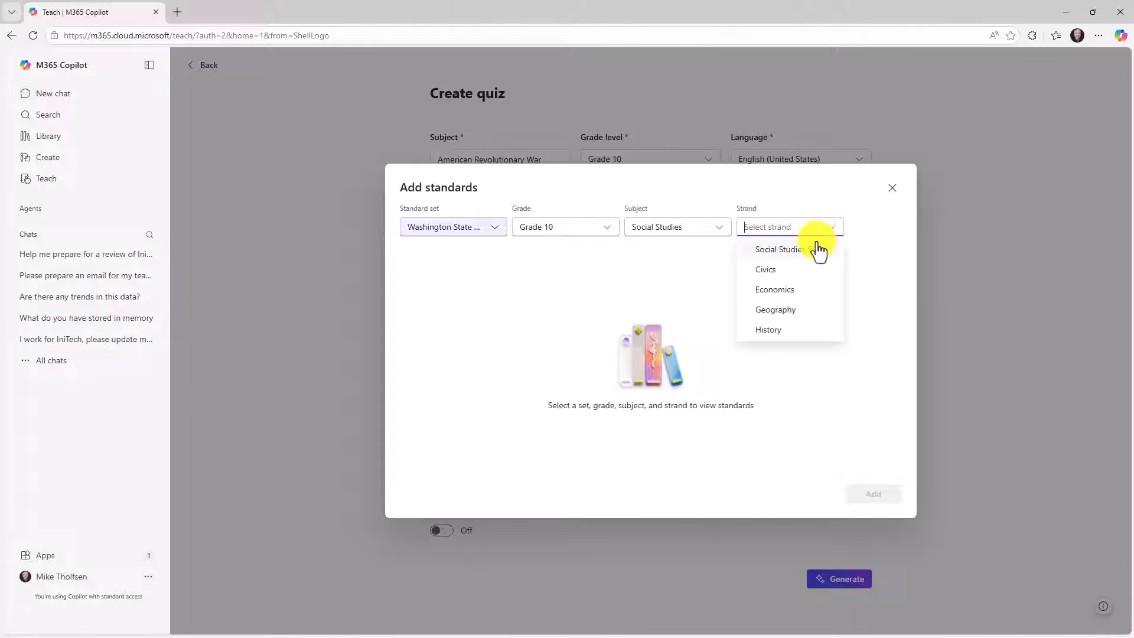
pyautogui.click(773, 331)
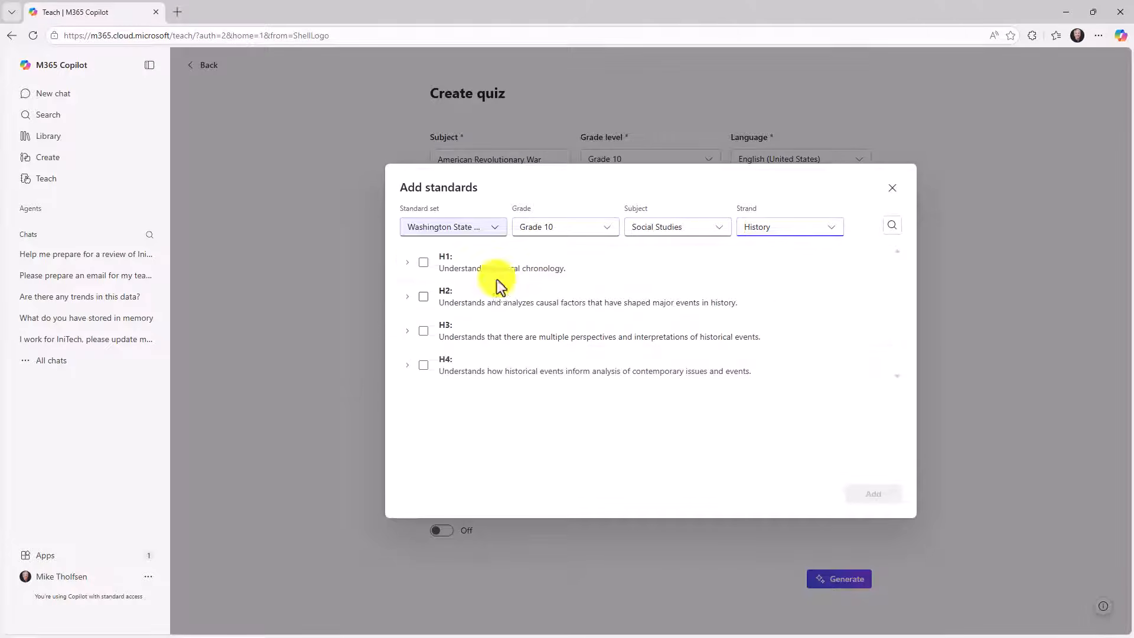
# Step: Expand H1 and its Enduring Understanding, and select standards H1.9-10.1 and H1.9-10.3
pyautogui.click(407, 262)
pyautogui.click(417, 296)
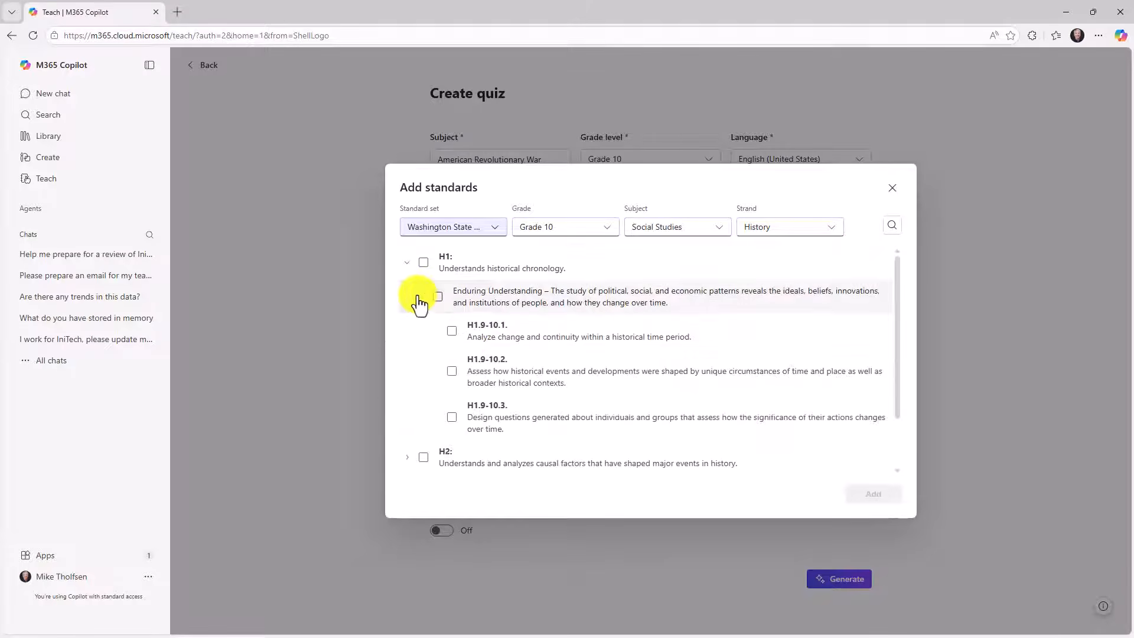
pyautogui.click(451, 330)
pyautogui.click(452, 419)
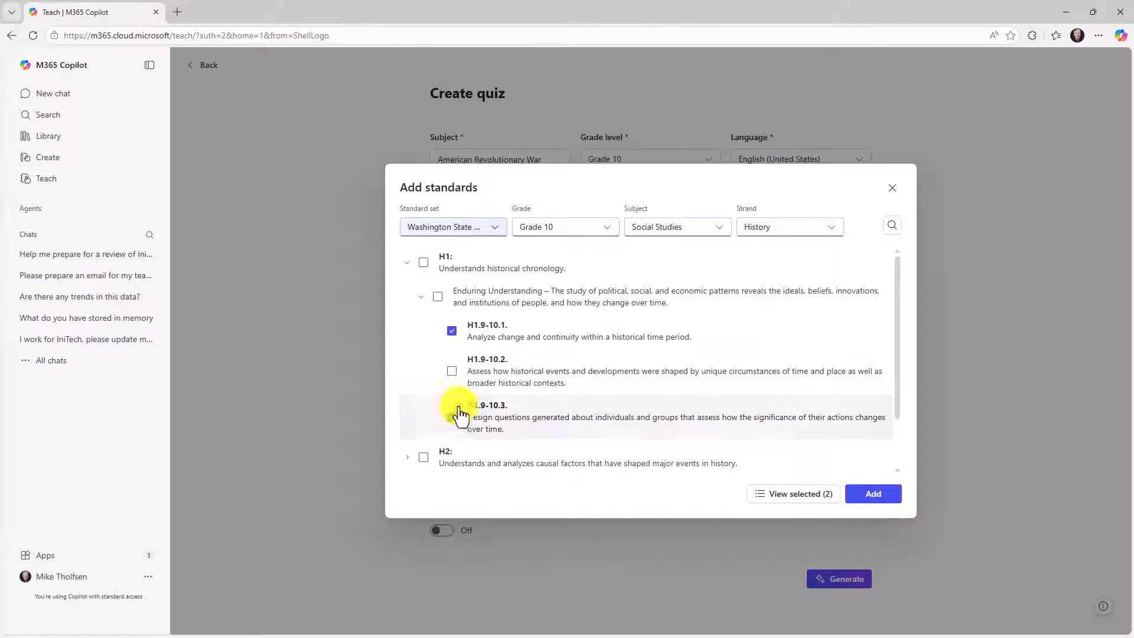
# Step: Expand H2 and select standards H2.9-10.1, H2.9-10.2 and H2.9-10.3 under its Enduring Understanding
pyautogui.scroll(-1, 506, 331)
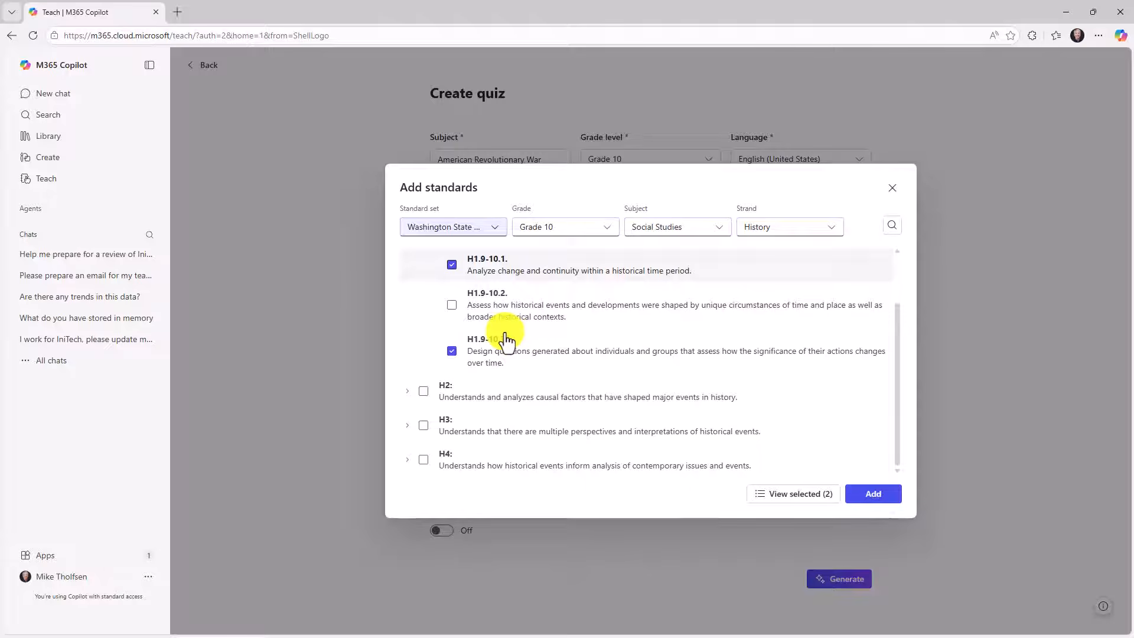
pyautogui.click(407, 392)
pyautogui.click(423, 425)
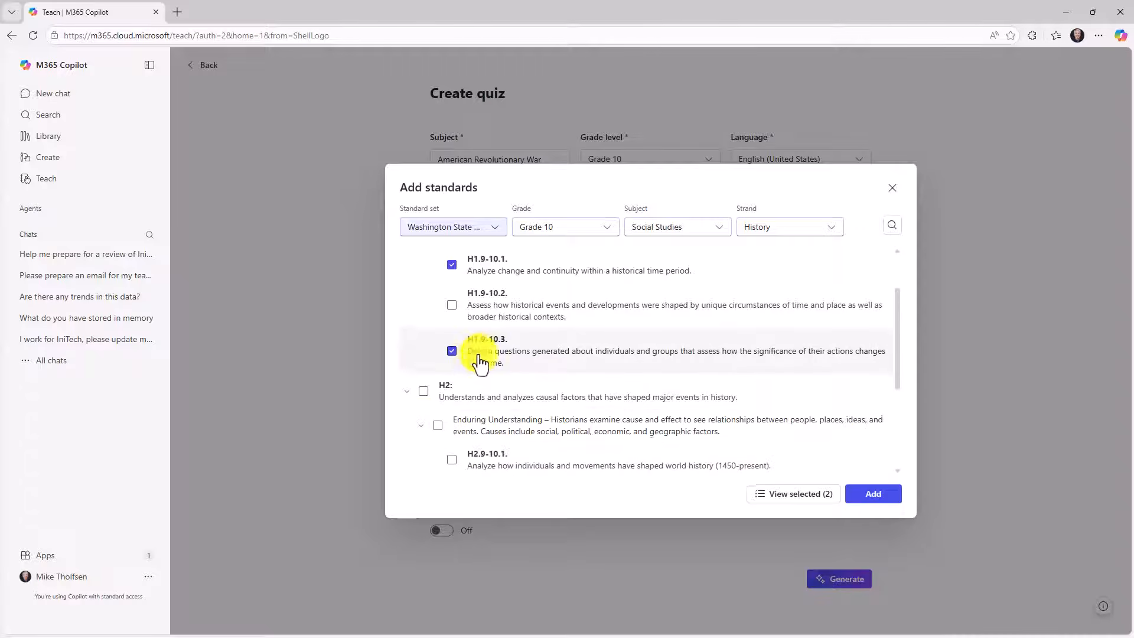
pyautogui.scroll(-3, 473, 354)
pyautogui.click(453, 346)
pyautogui.click(452, 311)
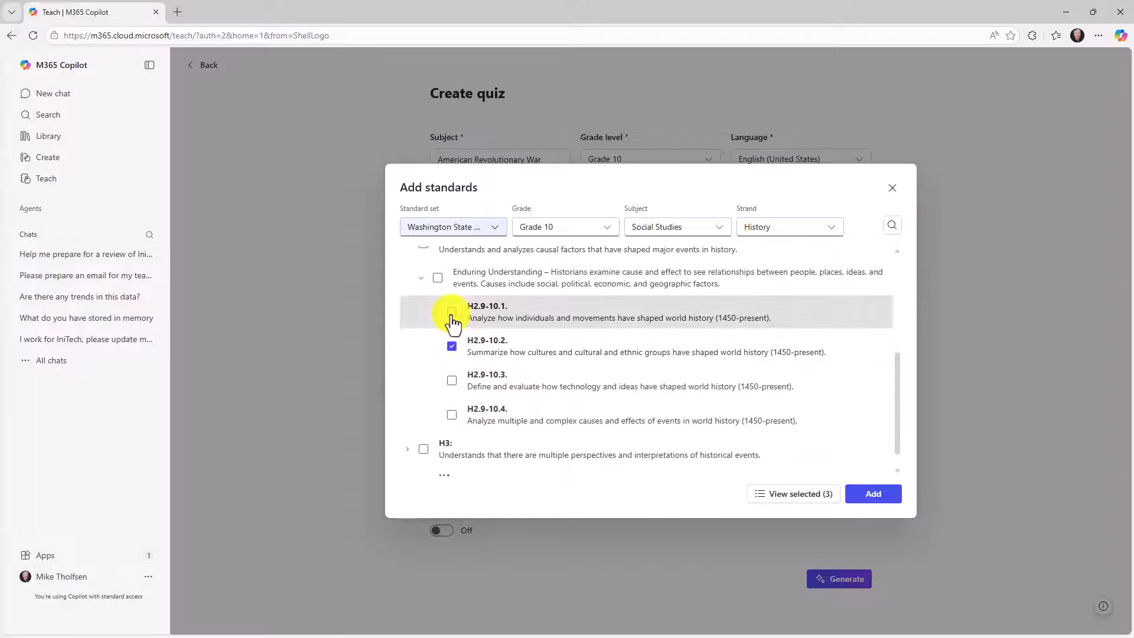
pyautogui.click(452, 381)
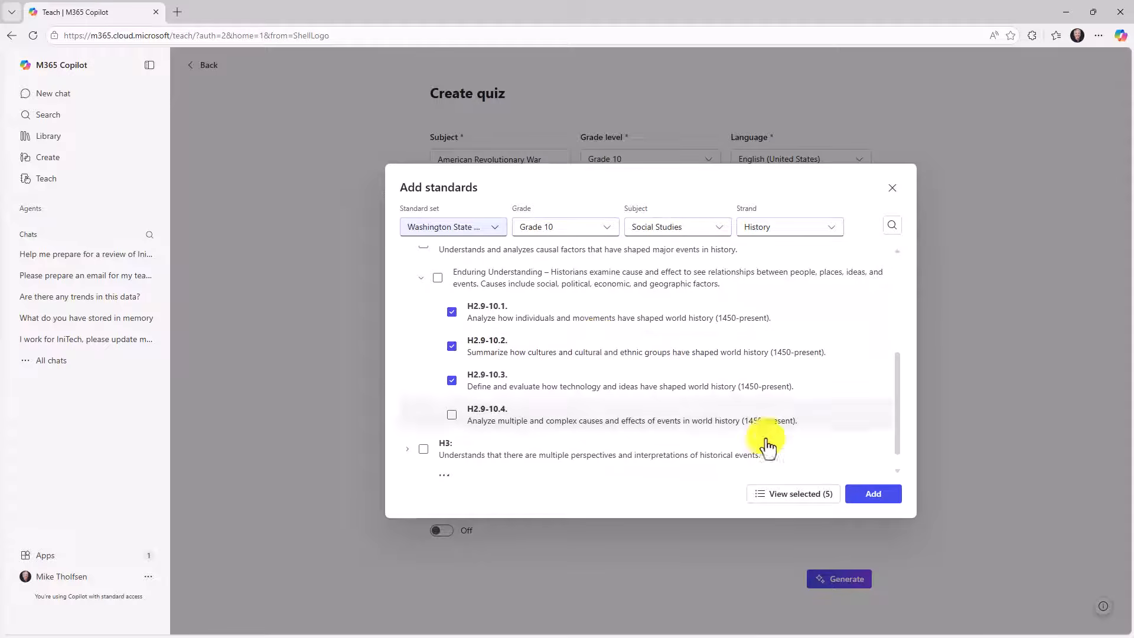
# Step: Review the list of selected H1 and H2 standards and add them to the quiz
pyautogui.click(808, 494)
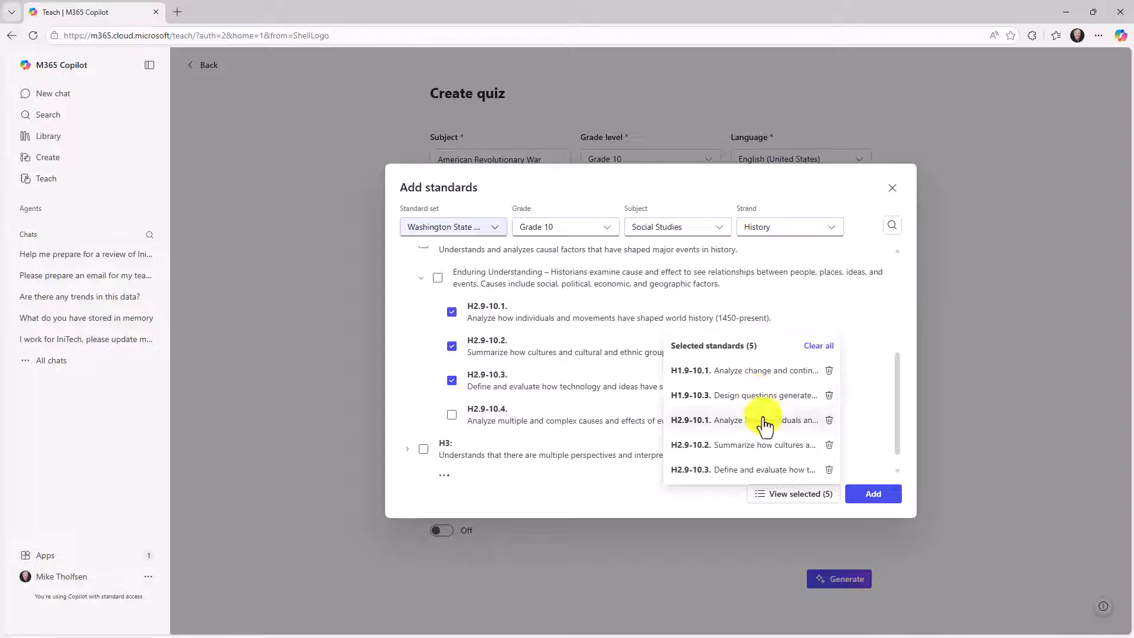
pyautogui.click(680, 497)
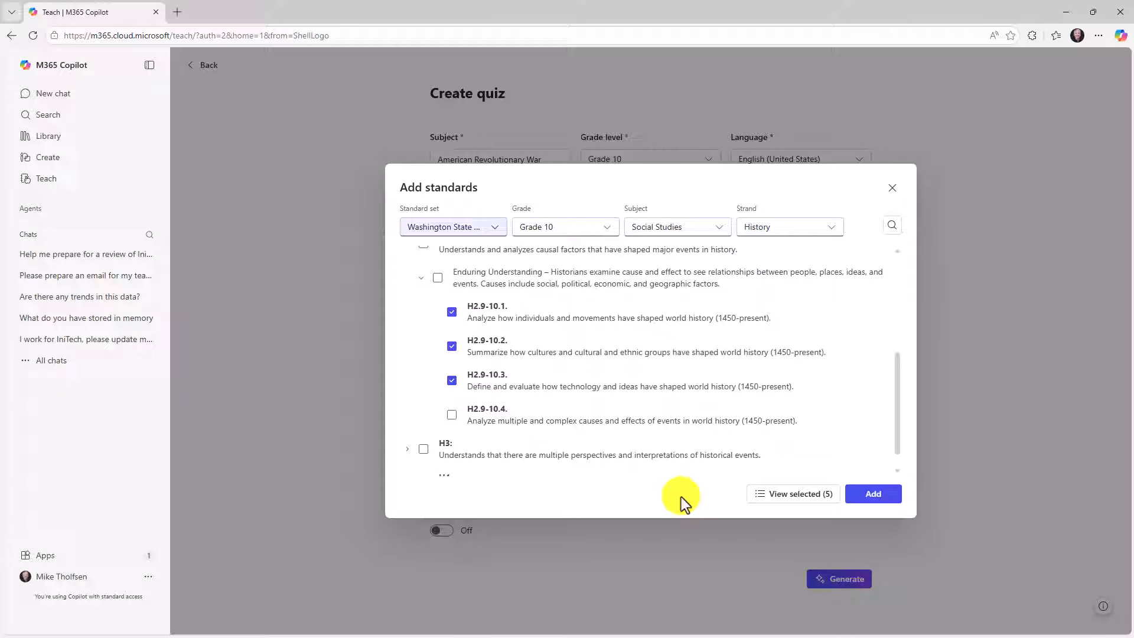
pyautogui.click(871, 494)
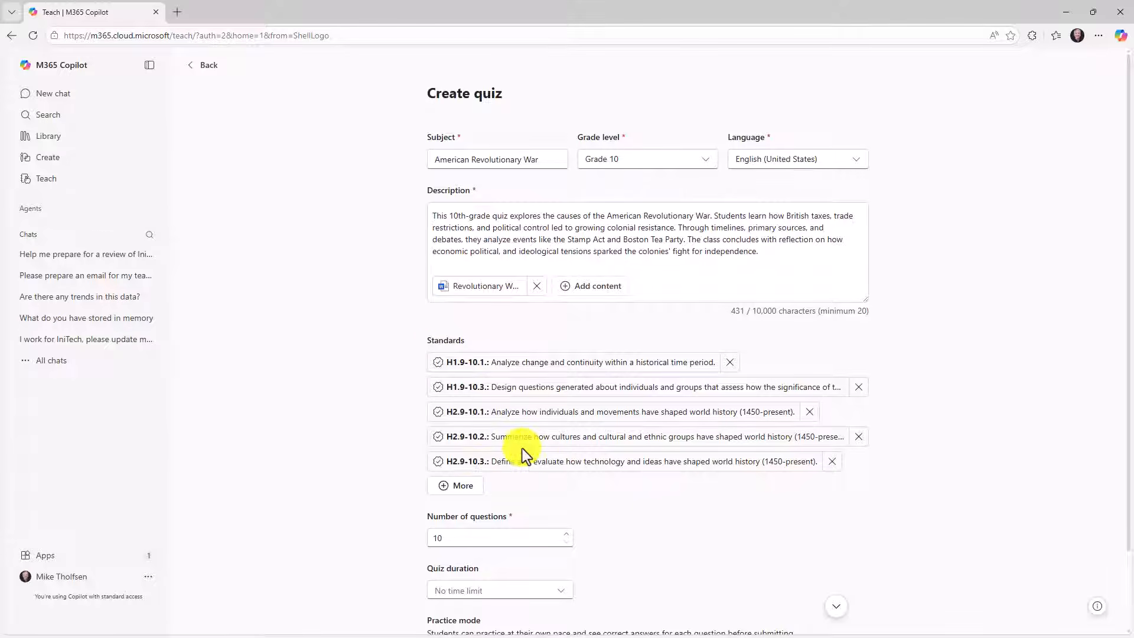
# Step: Check the number of questions and the quiz duration options, and try switching practice mode on and off
pyautogui.scroll(-1, 552, 477)
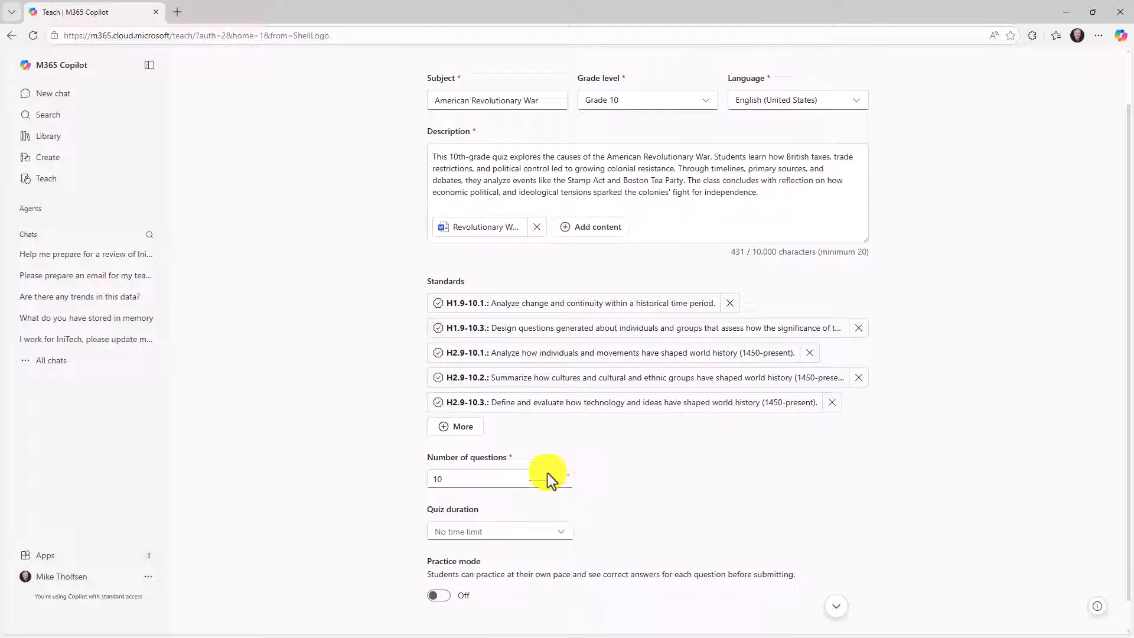
pyautogui.click(470, 479)
pyautogui.scroll(-1, 646, 427)
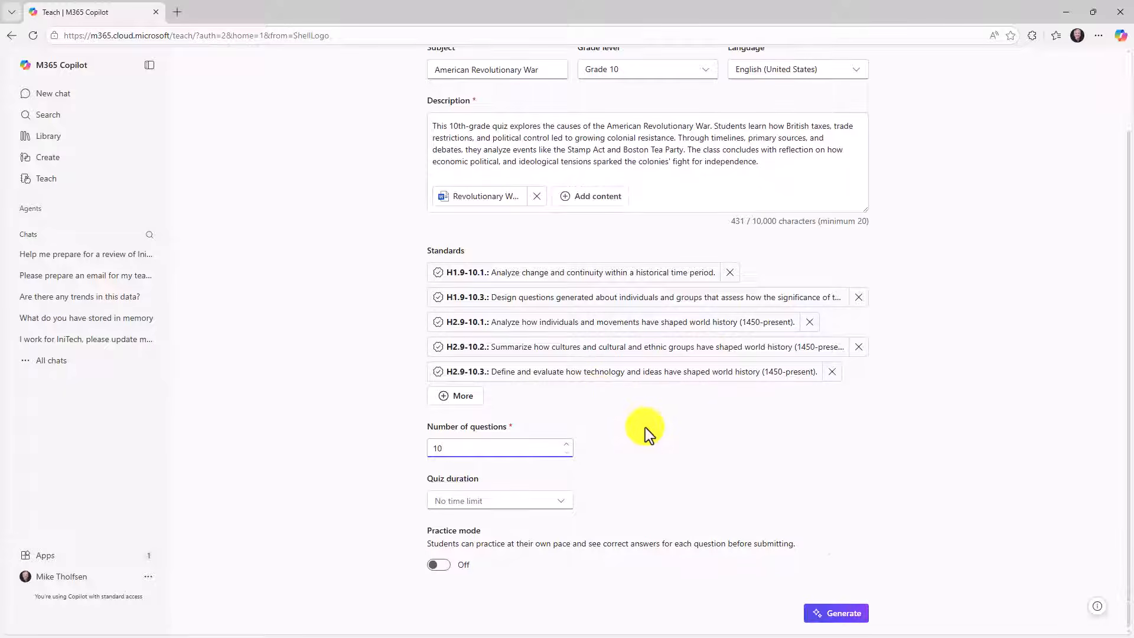
pyautogui.click(560, 505)
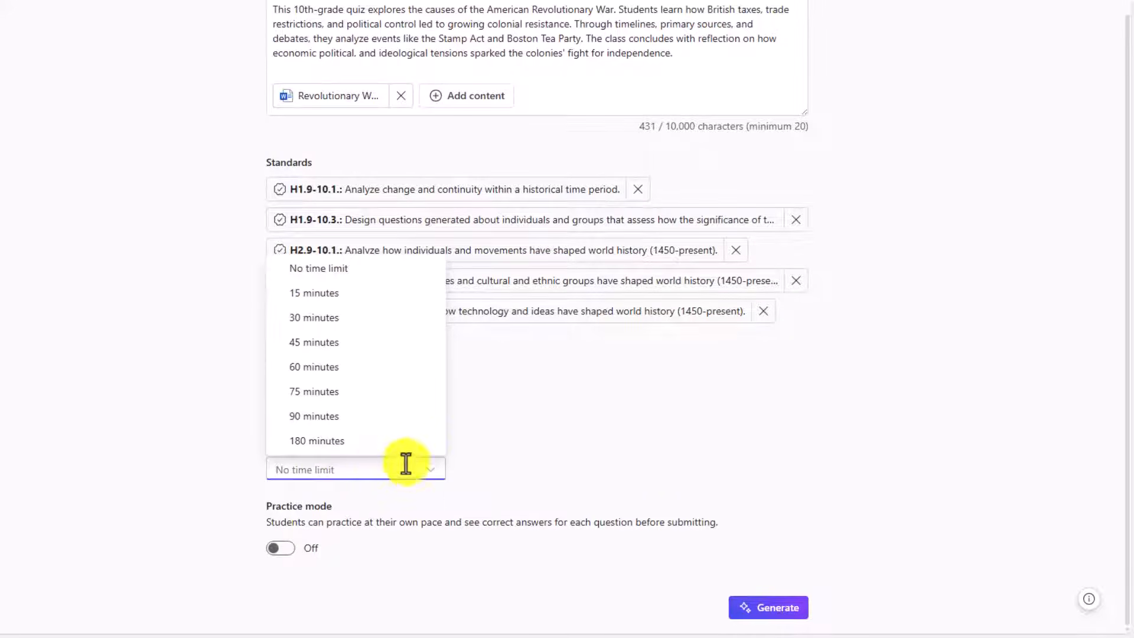
pyautogui.click(520, 431)
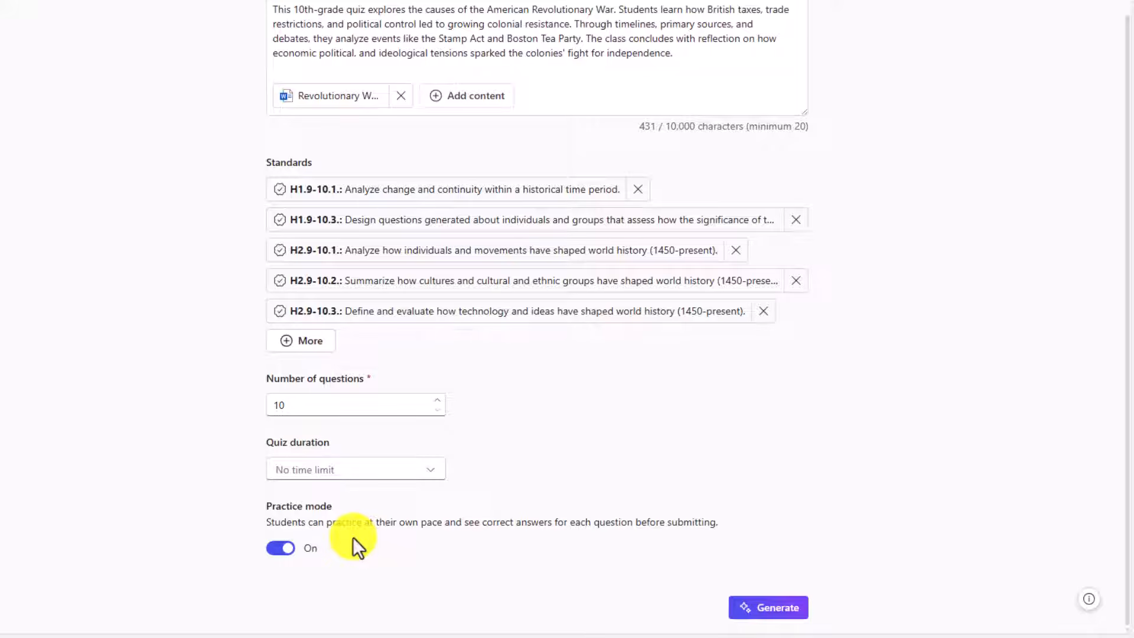
pyautogui.click(416, 466)
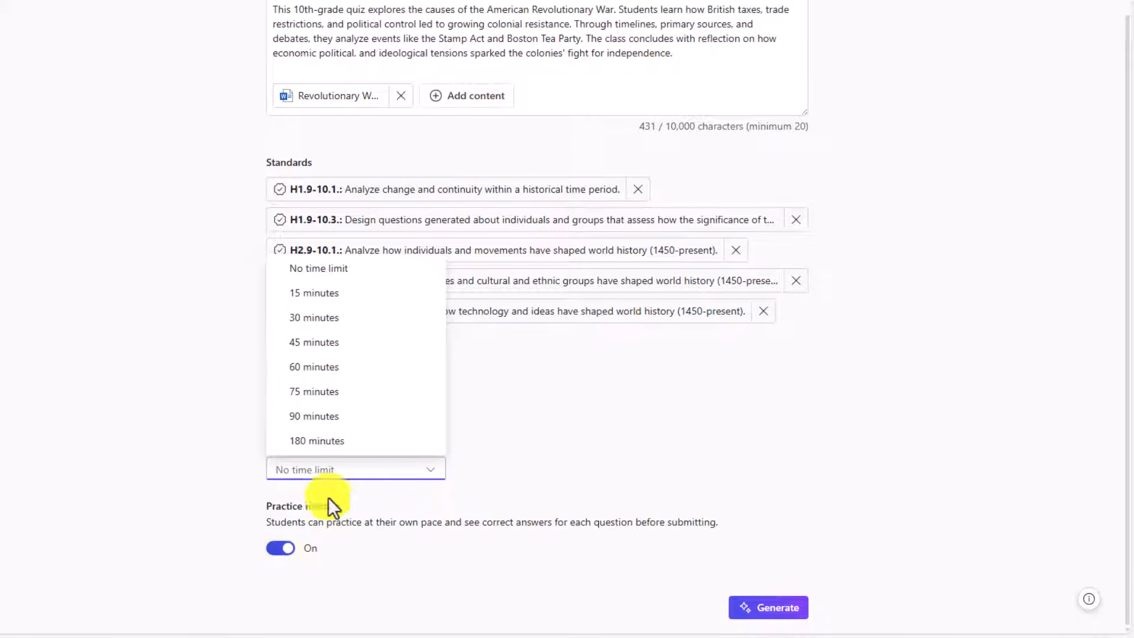
pyautogui.click(506, 478)
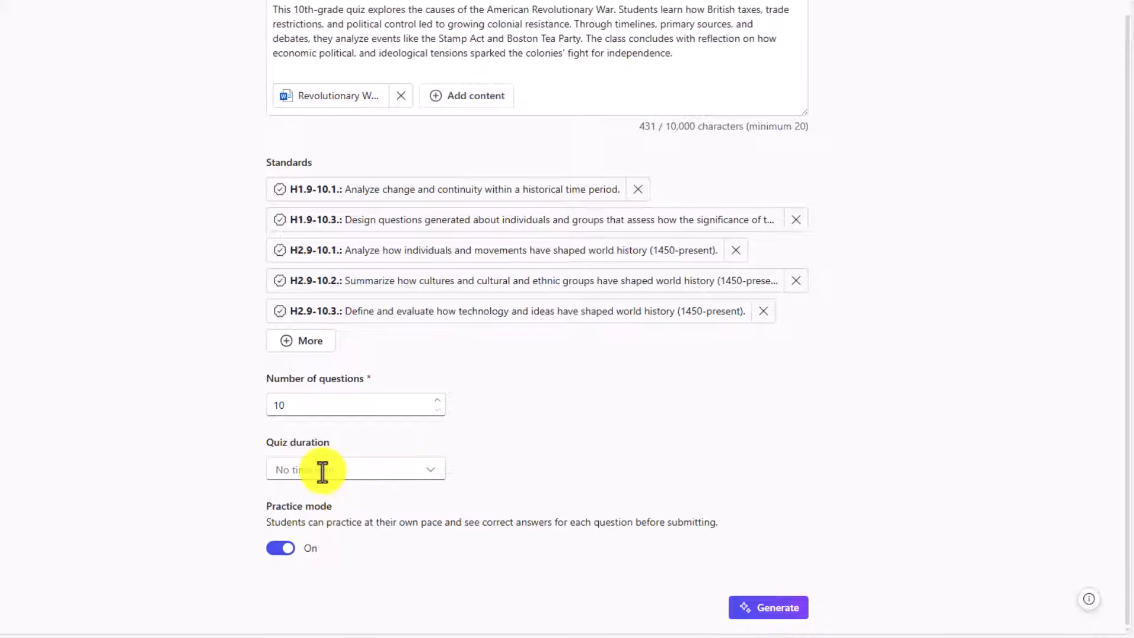
pyautogui.click(279, 550)
# Step: Set the quiz duration to 45 minutes and generate the quiz
pyautogui.click(380, 468)
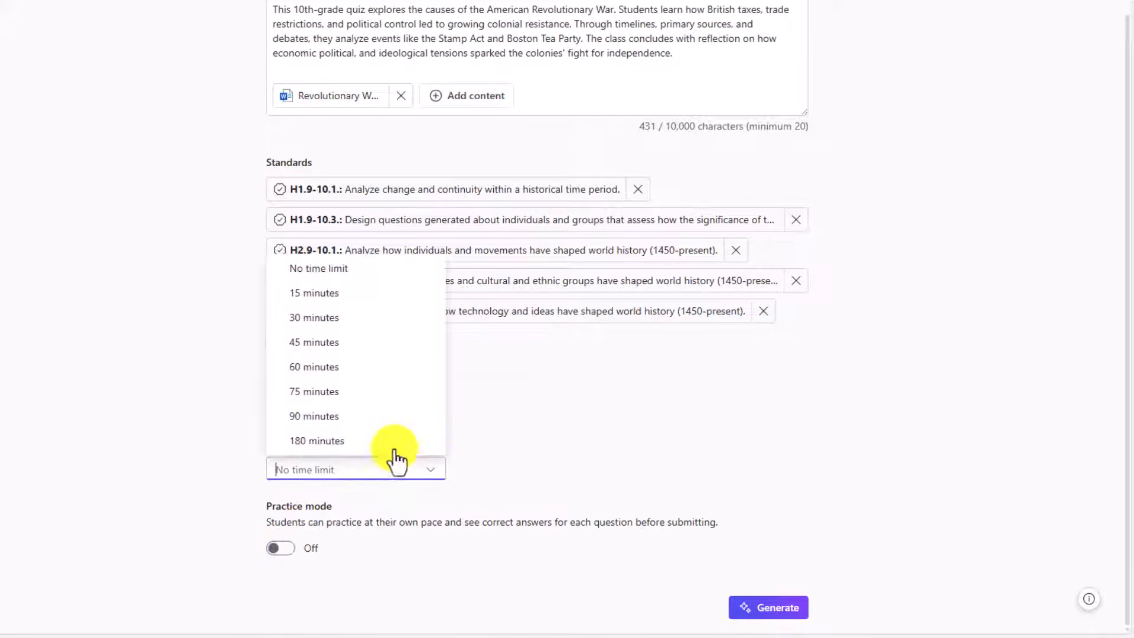
pyautogui.click(314, 342)
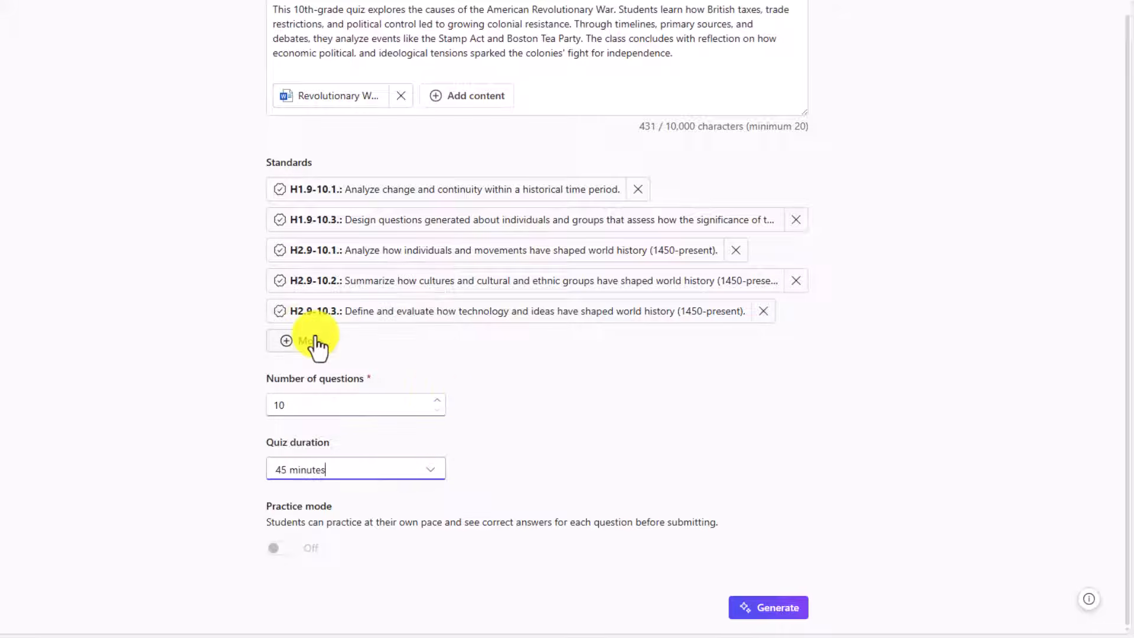
pyautogui.click(769, 614)
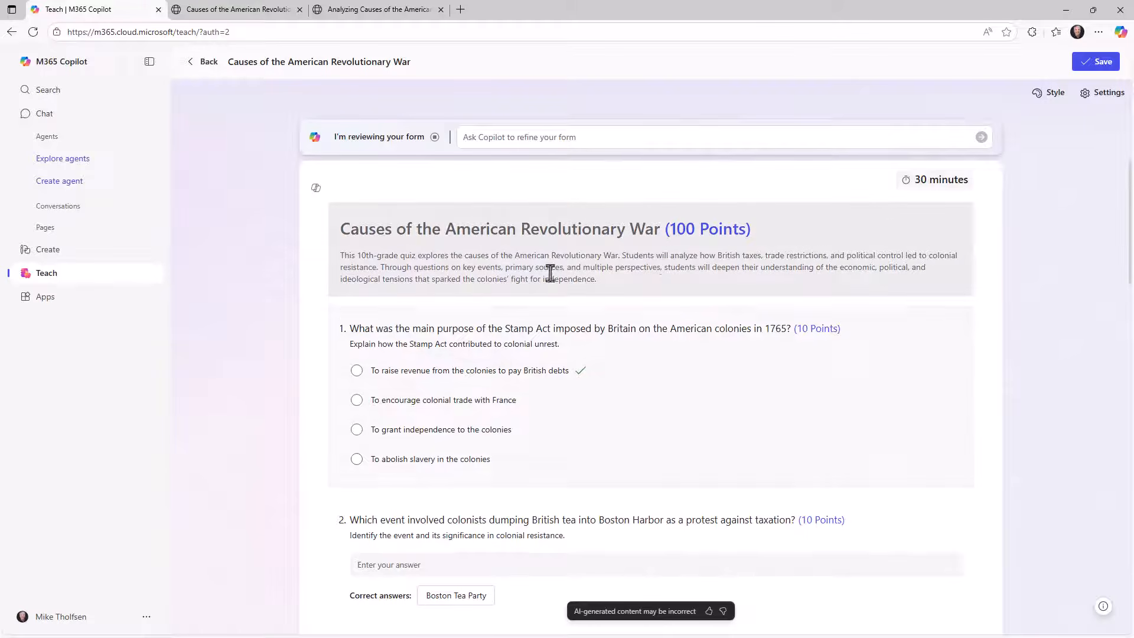
# Step: Read through all the generated quiz questions and their correct answers while Copilot reviews the form
pyautogui.scroll(-3, 569, 296)
pyautogui.scroll(-7, 569, 298)
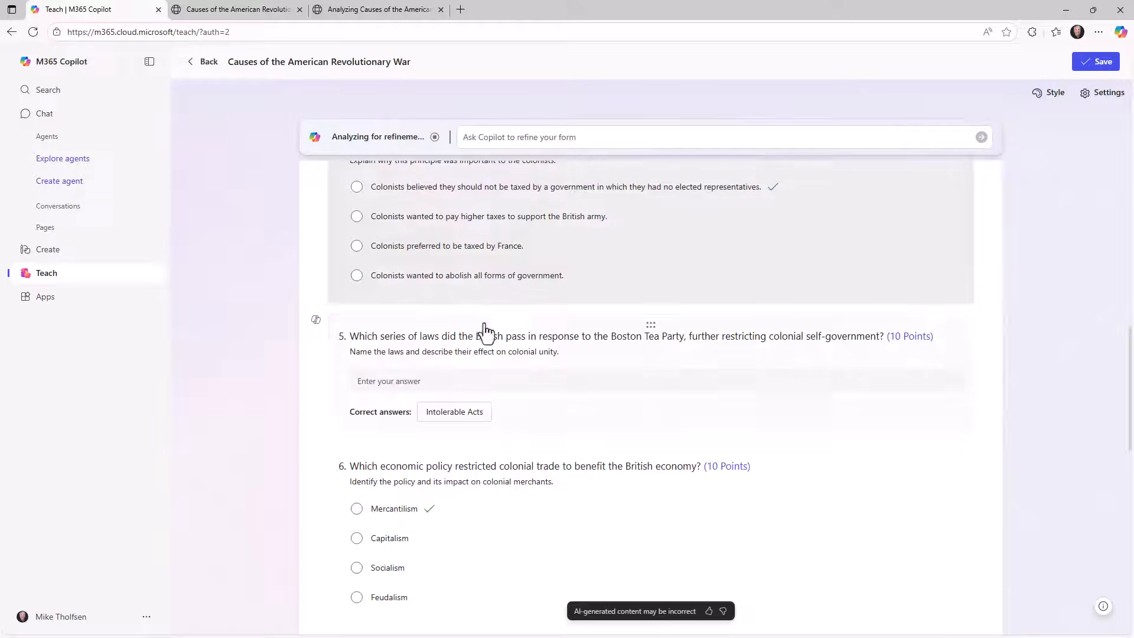
pyautogui.scroll(-5, 502, 395)
pyautogui.scroll(-1, 514, 395)
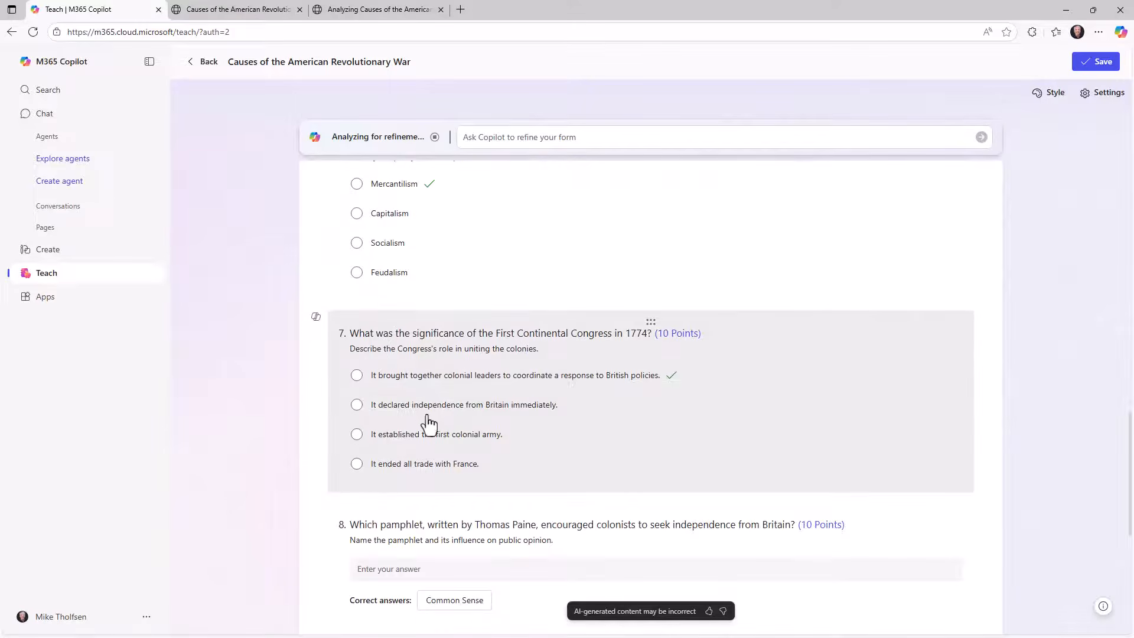
pyautogui.scroll(-1, 463, 271)
pyautogui.scroll(-4, 634, 287)
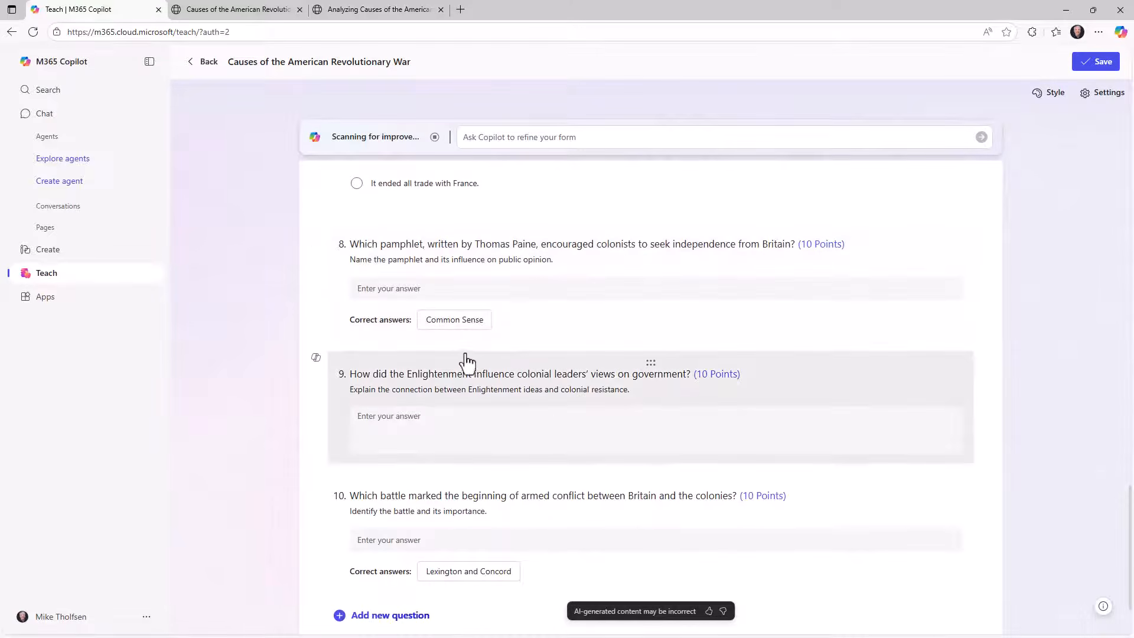
pyautogui.scroll(20, 561, 425)
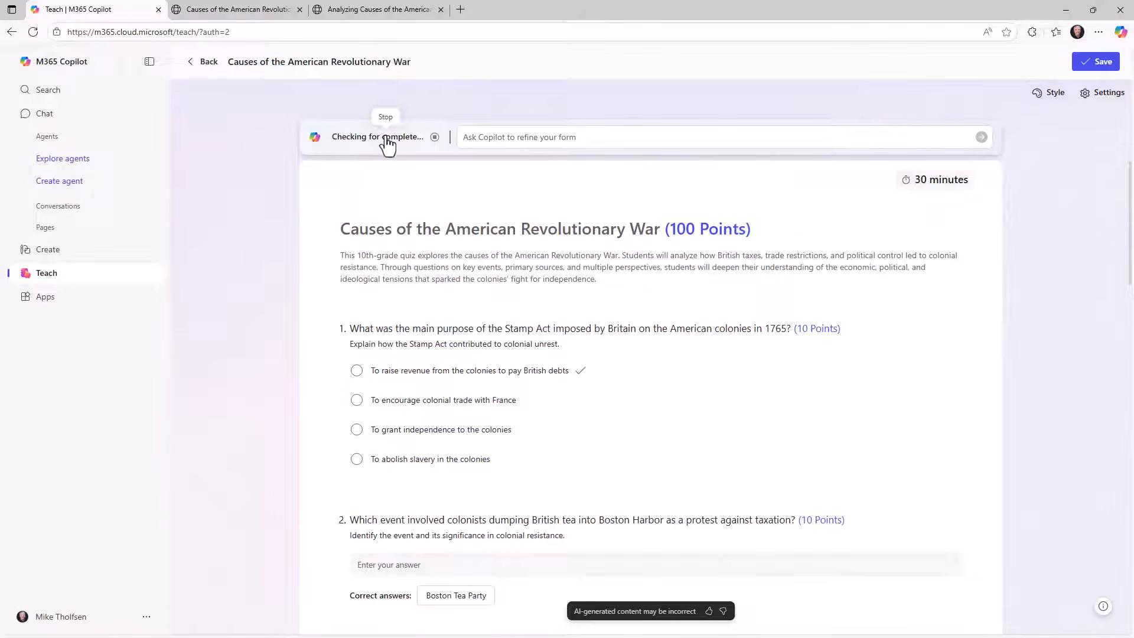
pyautogui.click(527, 139)
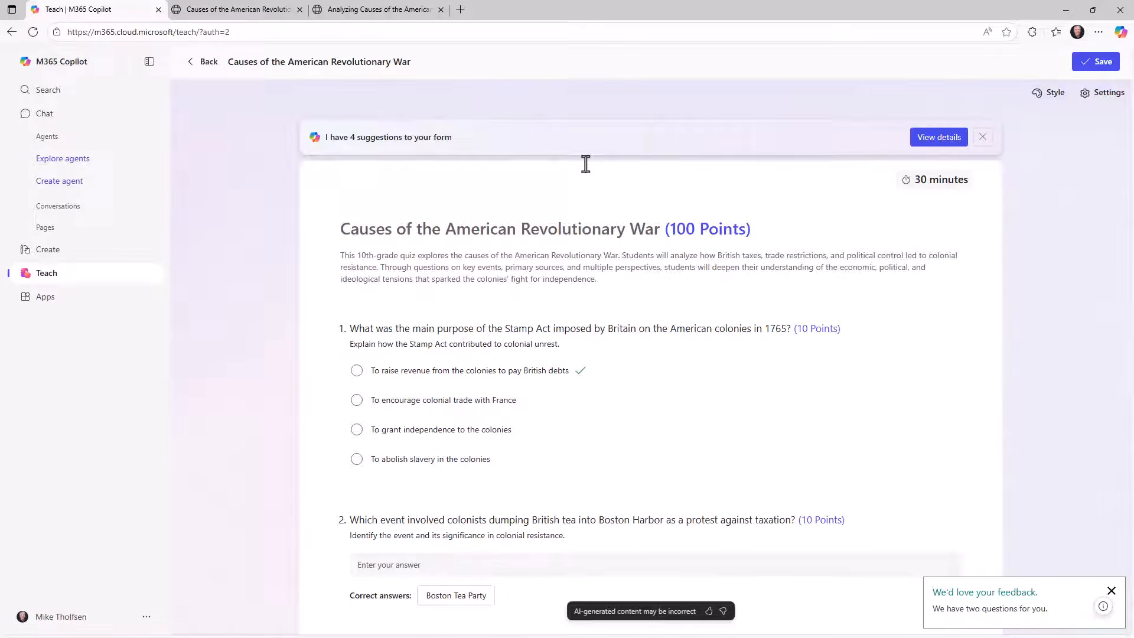
# Step: Open Copilot's suggestions for the form and apply the Offer practice mode suggestion
pyautogui.click(930, 139)
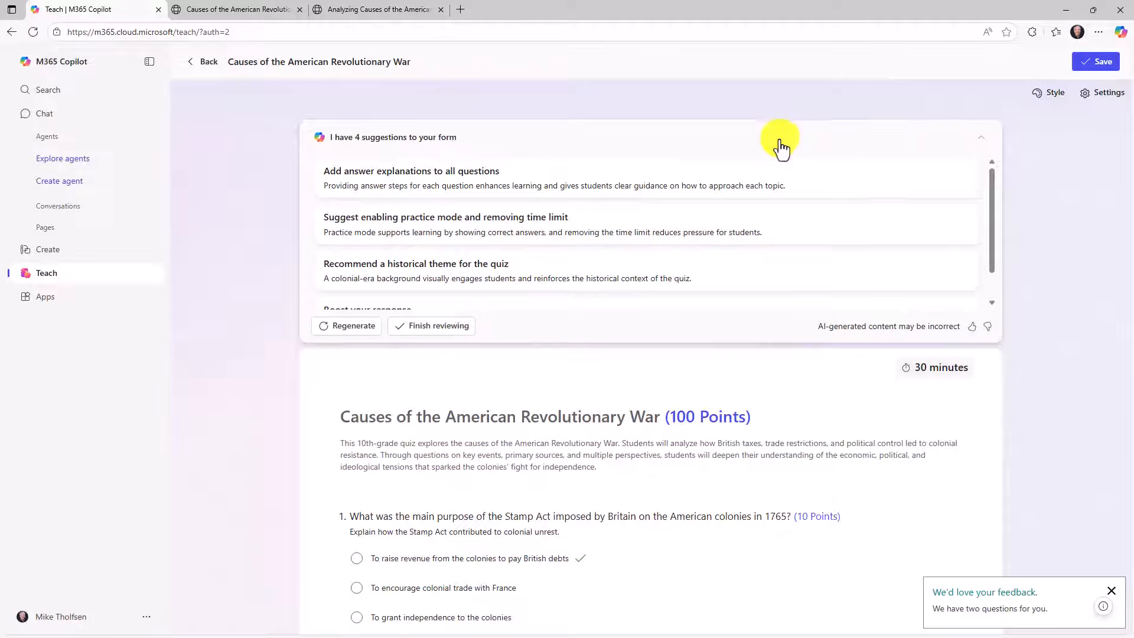
pyautogui.moveTo(435, 180)
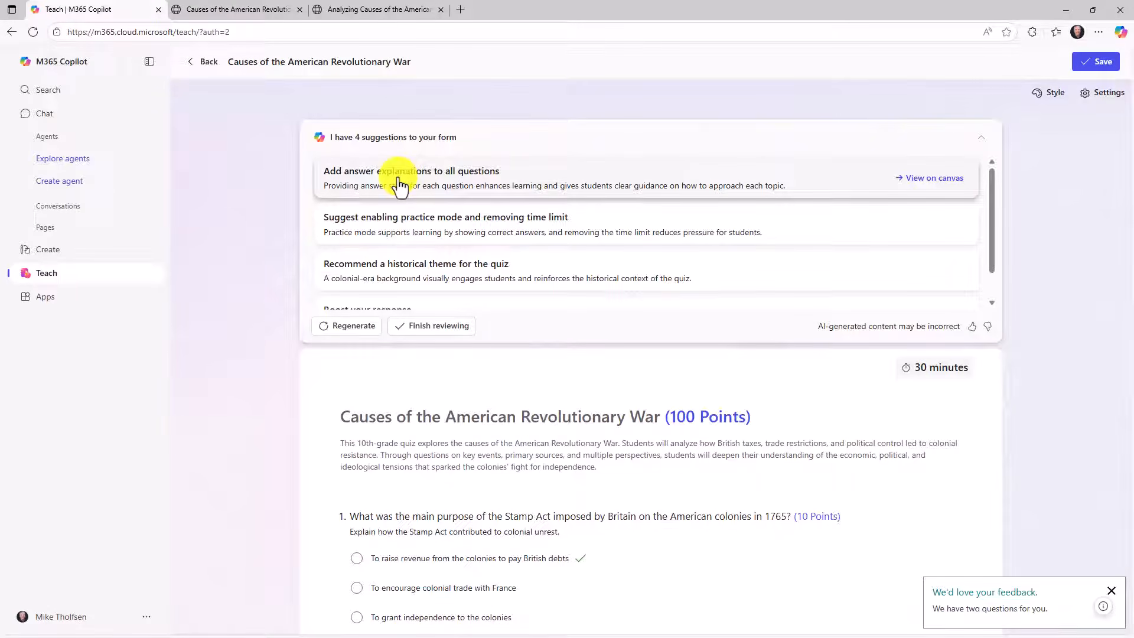
pyautogui.moveTo(405, 224)
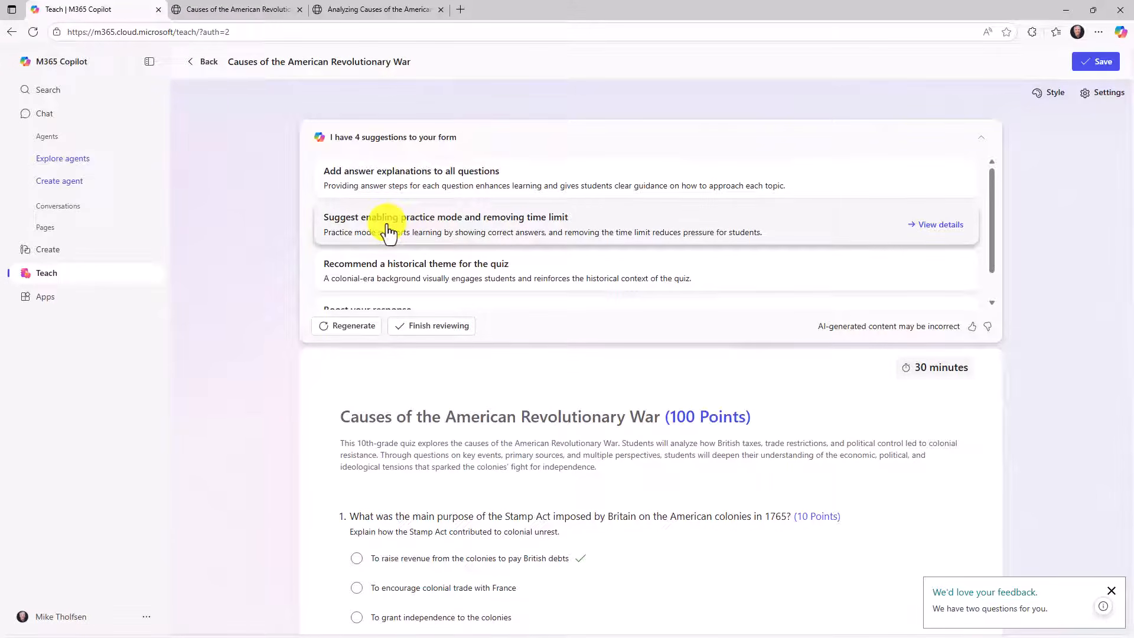
pyautogui.click(940, 226)
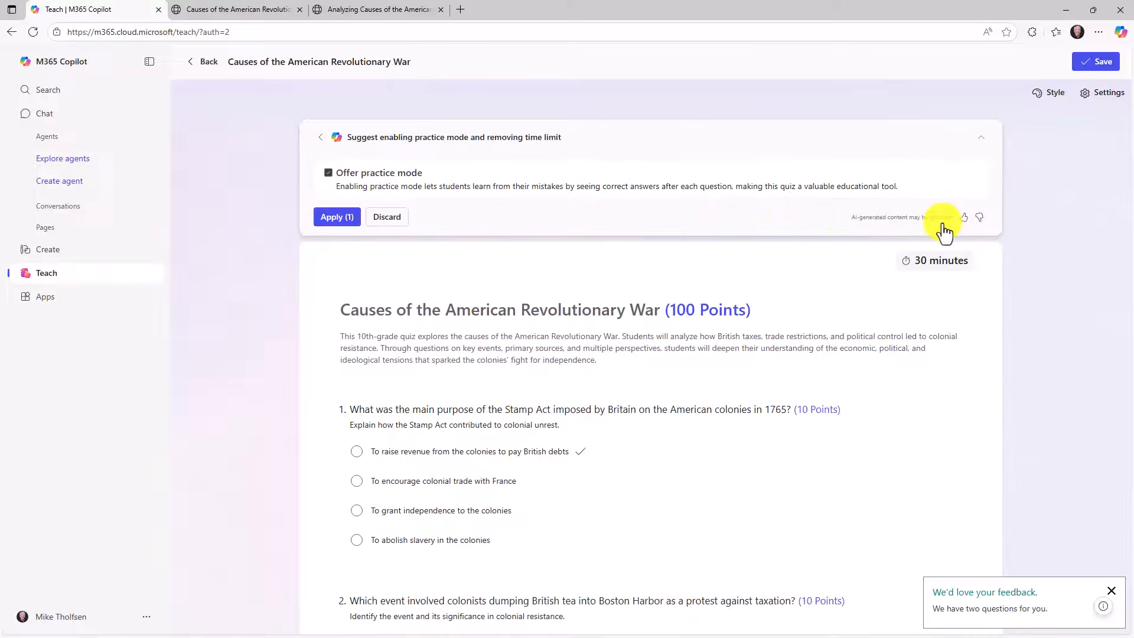
pyautogui.click(335, 219)
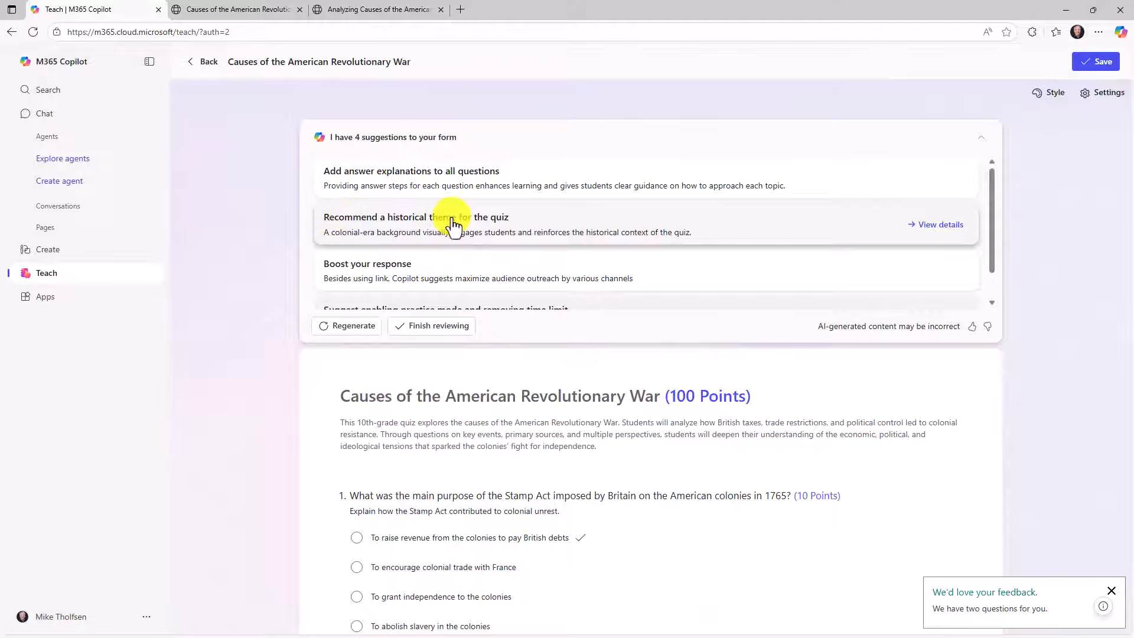
# Step: Keep the stacked-books background from the historical theme suggestion and finish reviewing Copilot's suggestions
pyautogui.scroll(-1, 450, 223)
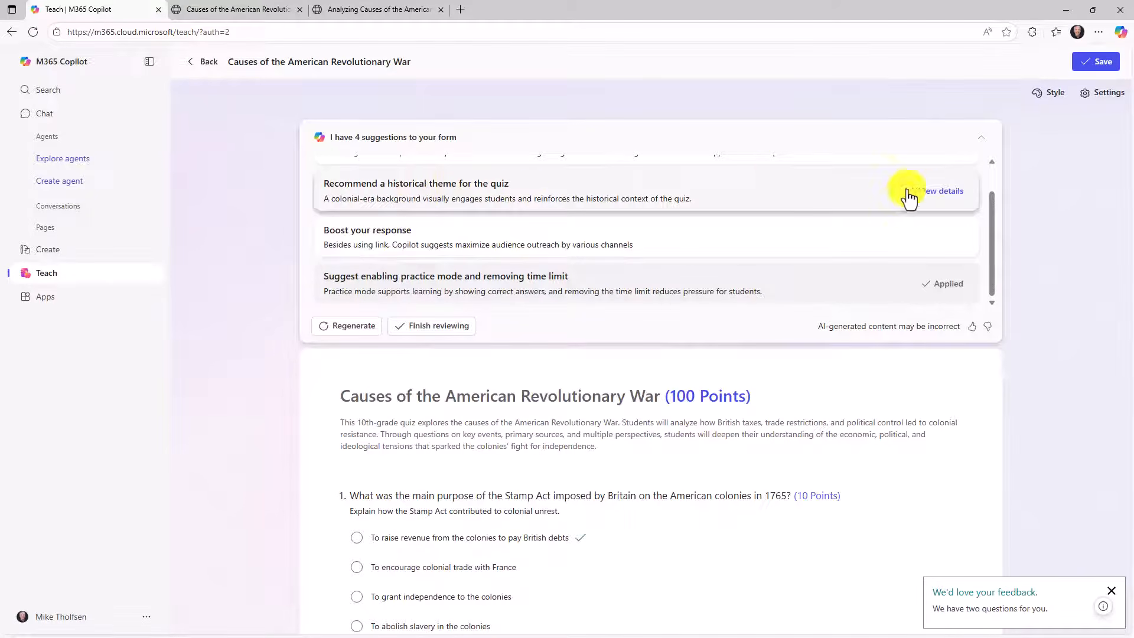
pyautogui.click(933, 192)
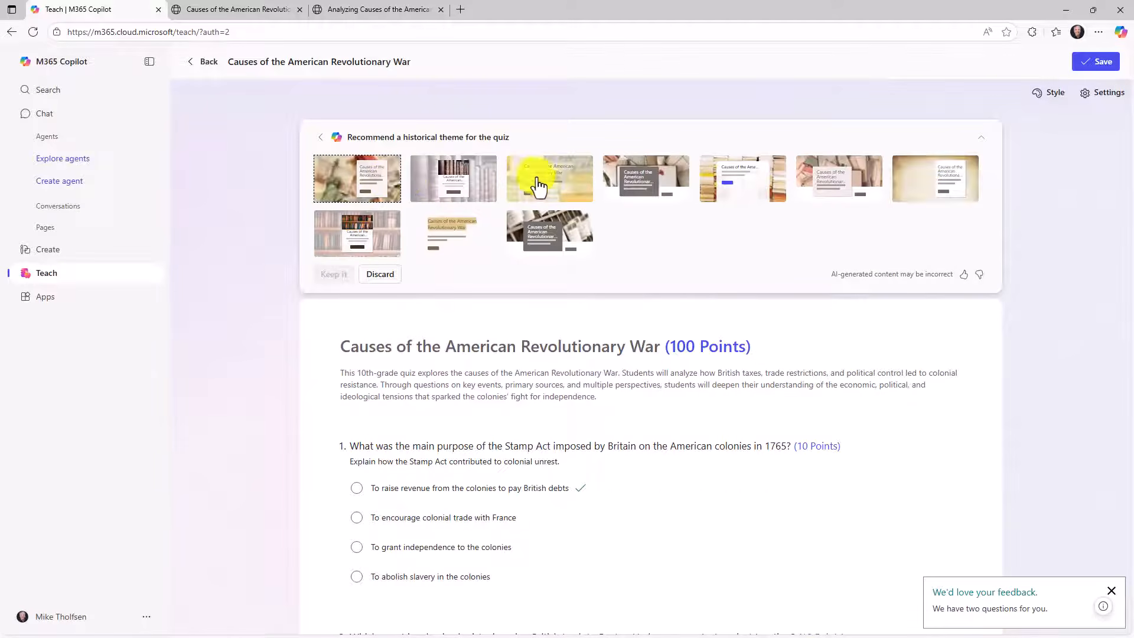
pyautogui.click(738, 180)
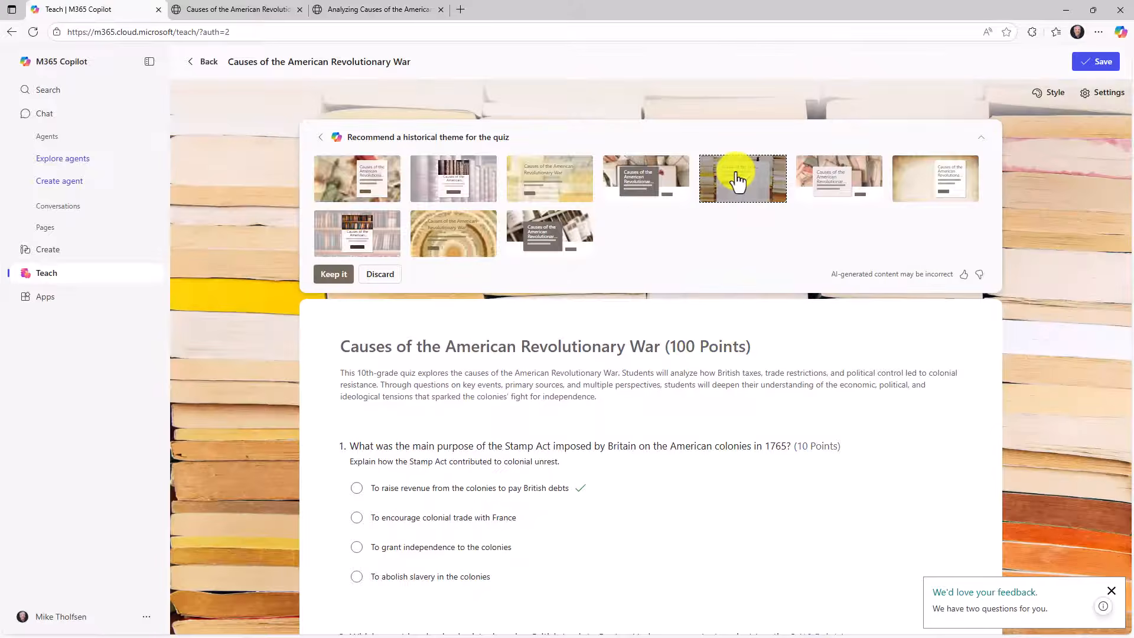
pyautogui.click(337, 274)
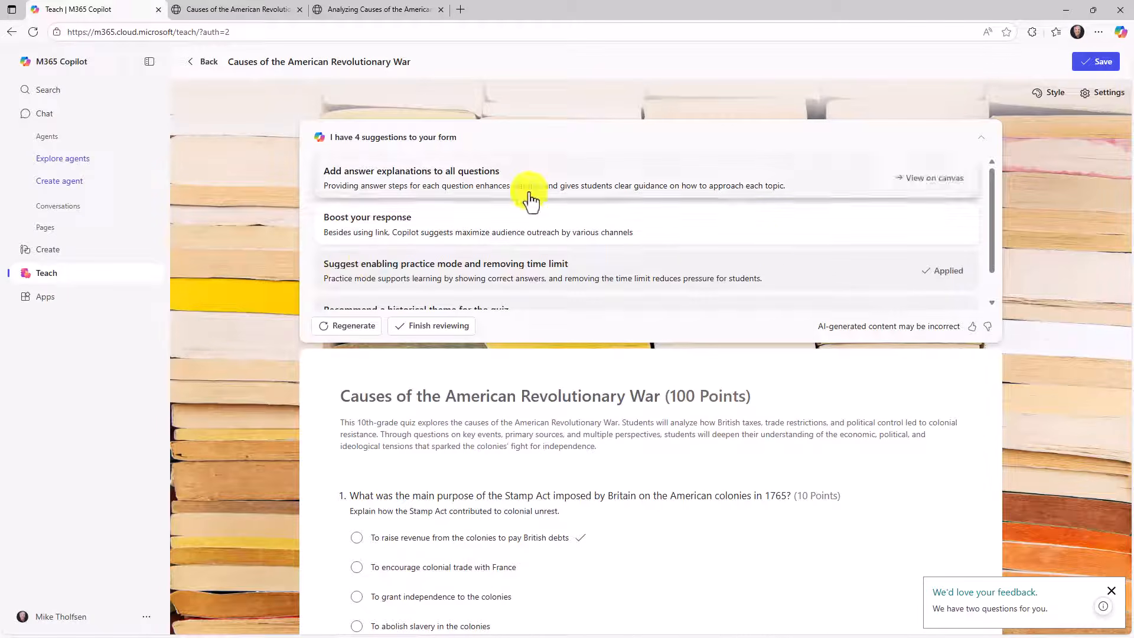
pyautogui.scroll(-1, 663, 264)
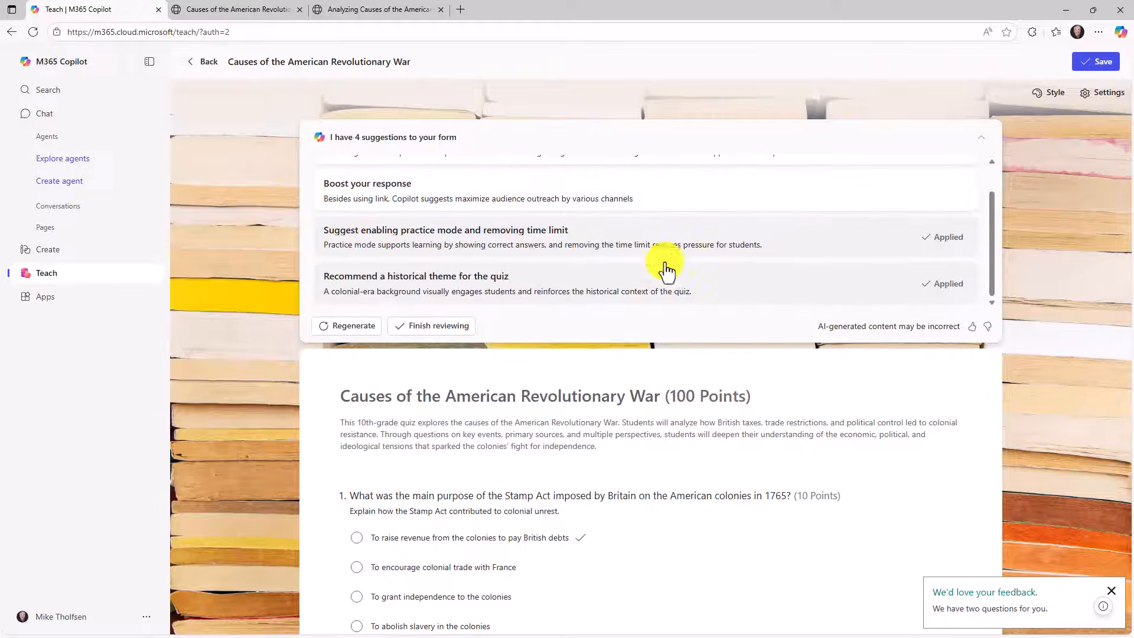
pyautogui.click(408, 325)
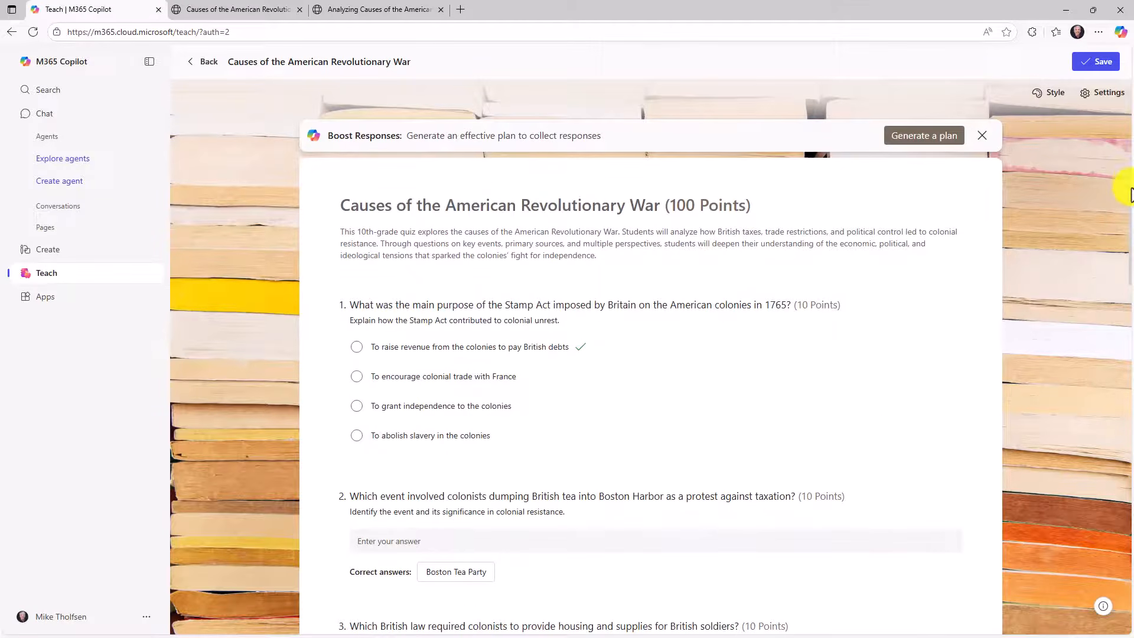
# Step: Look over the themed quiz down to the last question, save it and open its preview
pyautogui.moveTo(1130, 195); pyautogui.dragTo(1129, 555)
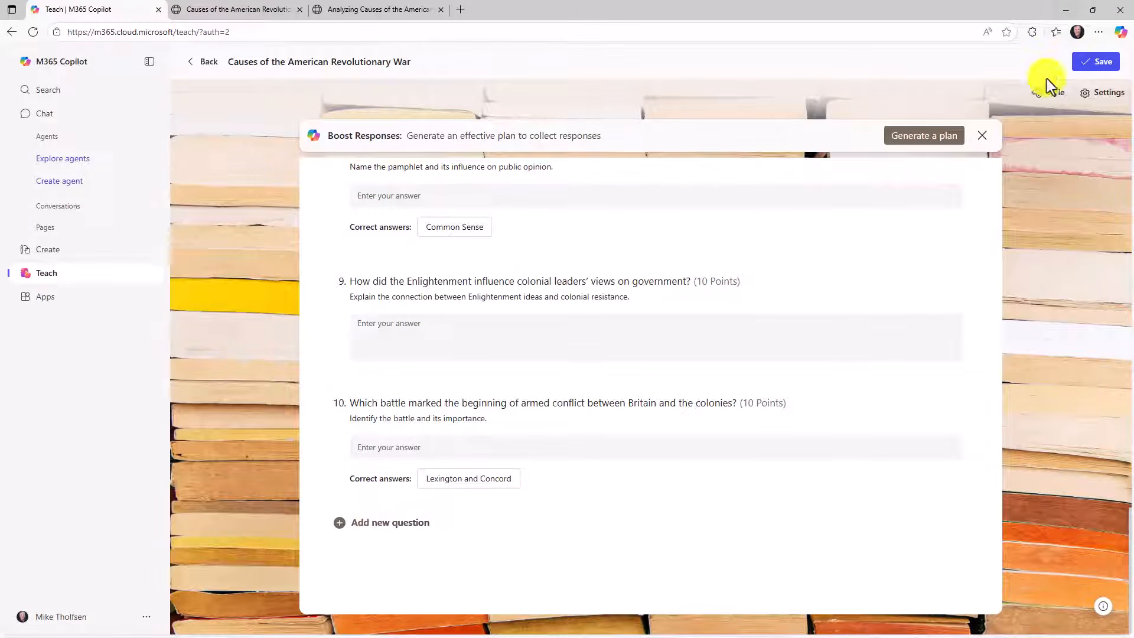
pyautogui.scroll(15, 1085, 252)
pyautogui.click(1096, 61)
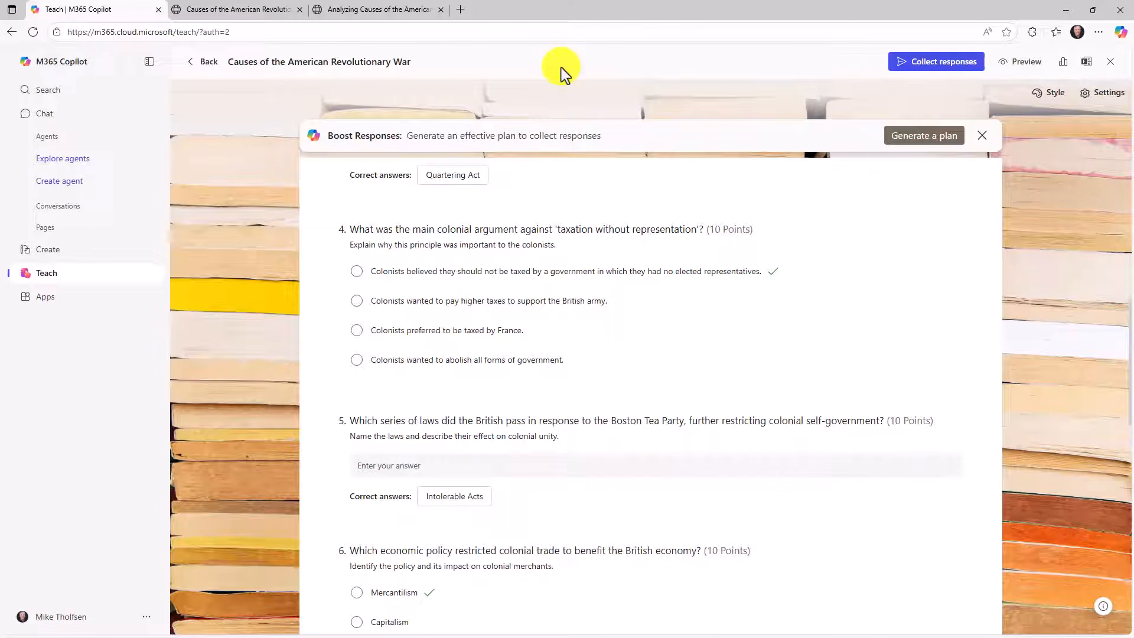
pyautogui.click(1019, 62)
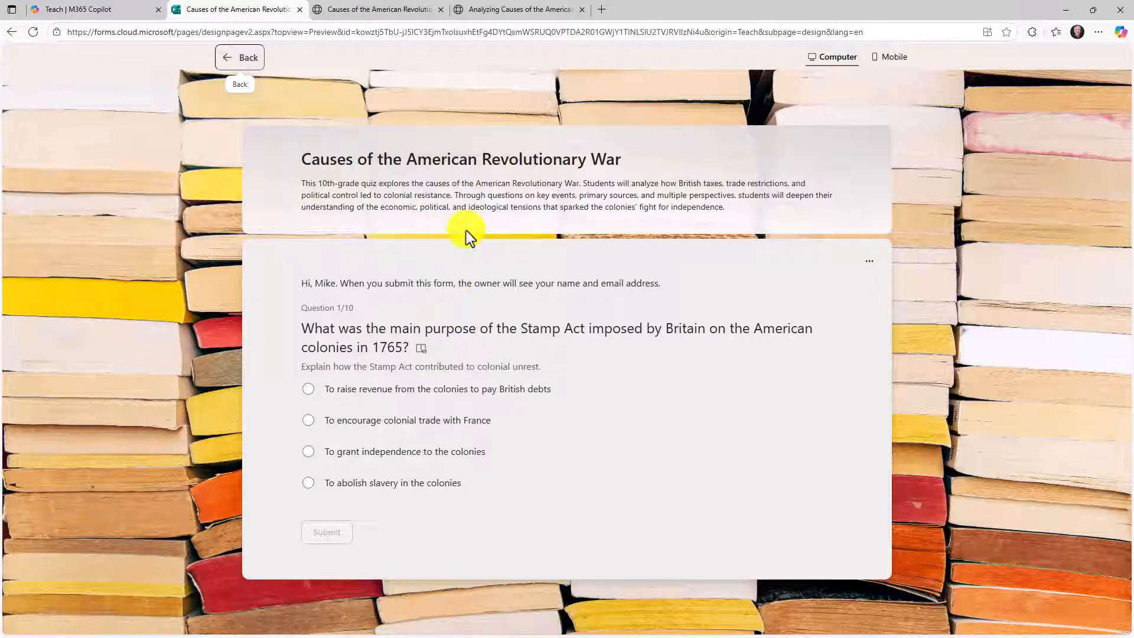
# Step: Answer question 1 of the quiz preview with "To raise revenue from the colonies to pay British debts", submit it and continue to question 2
pyautogui.click(309, 391)
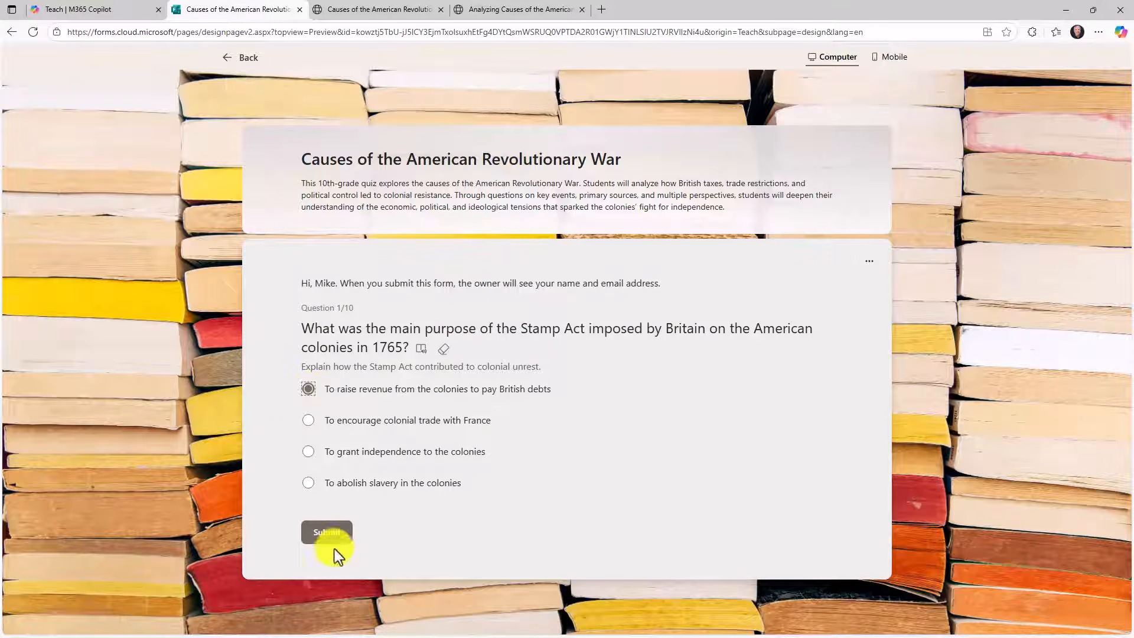
pyautogui.click(327, 533)
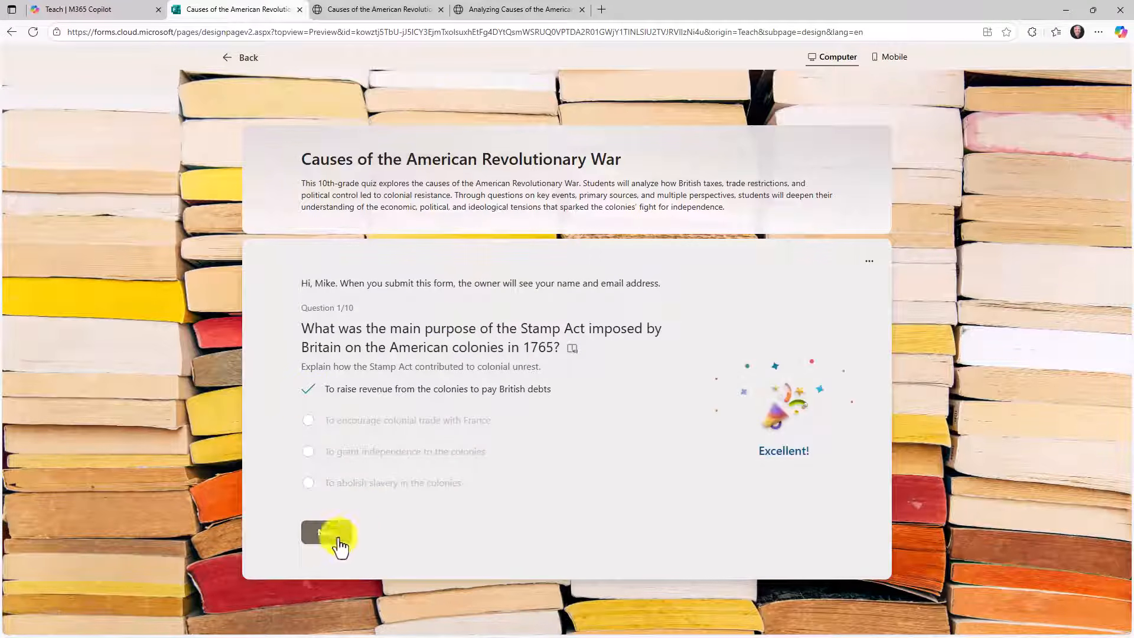
pyautogui.click(340, 535)
pyautogui.click(373, 361)
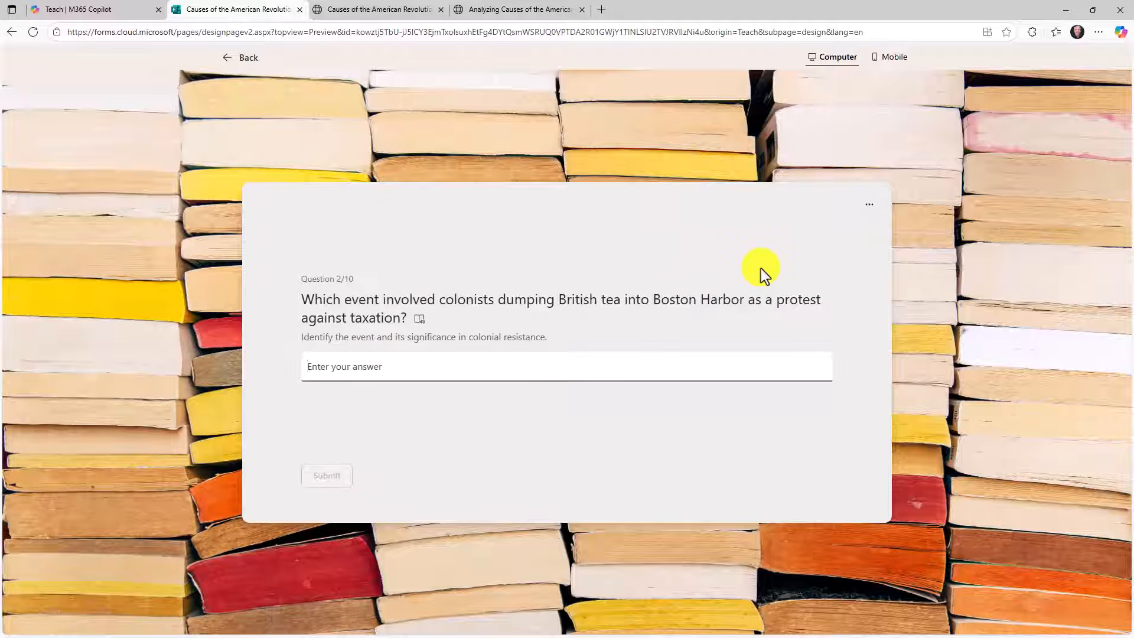
# Step: Return to the Teach home page, reopen the Causes of the American Revolutionary War quiz from History and view its options for collecting responses
pyautogui.click(41, 9)
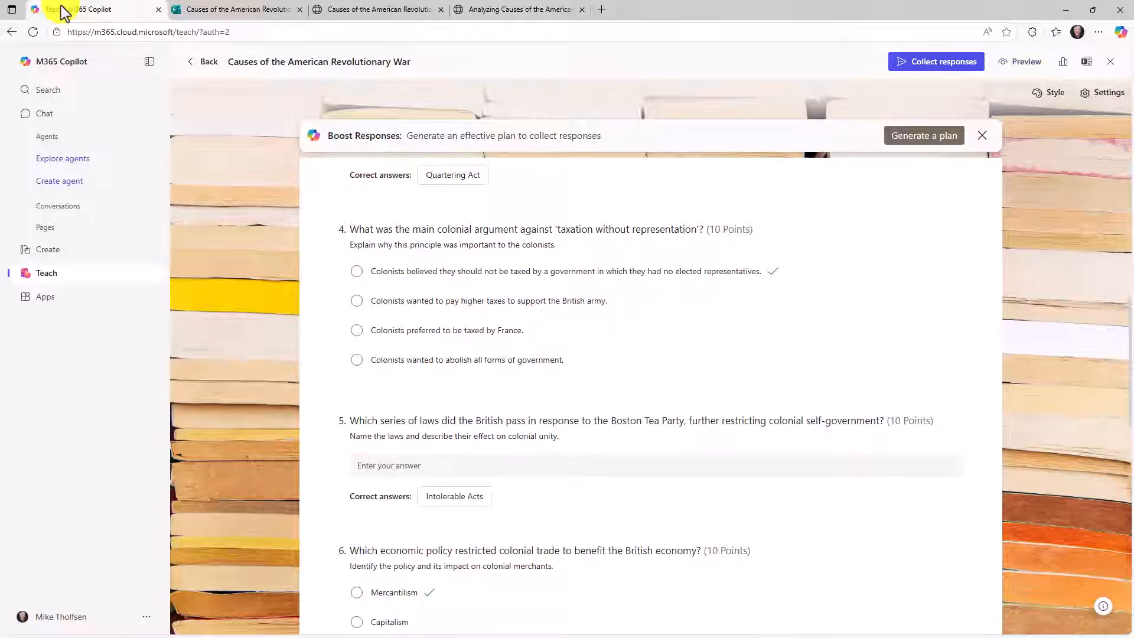
pyautogui.click(210, 63)
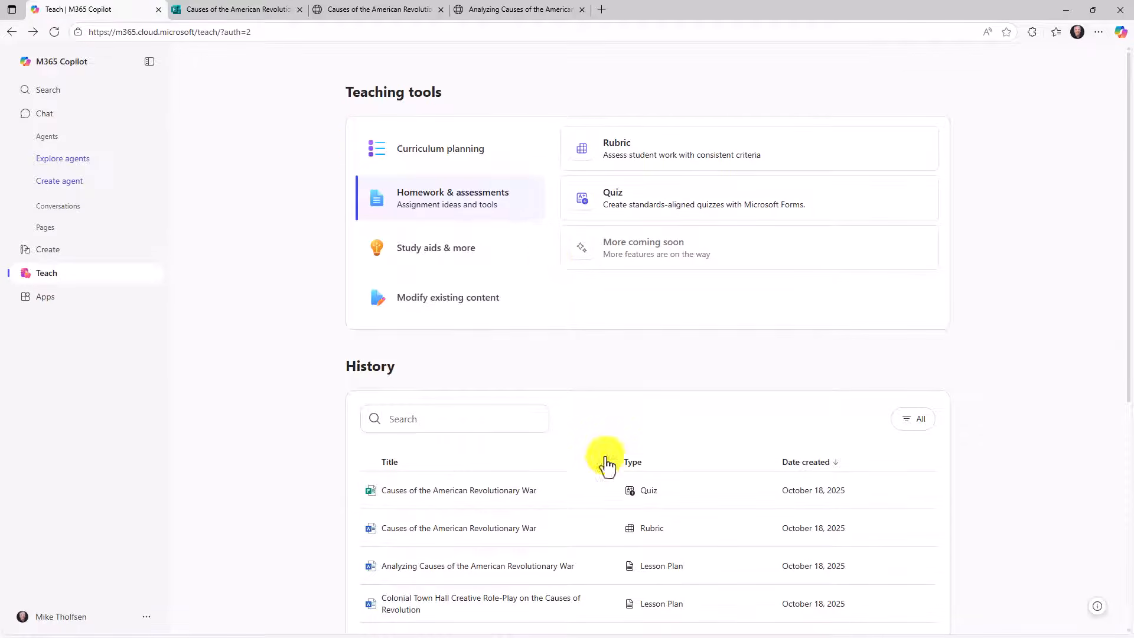
pyautogui.click(418, 493)
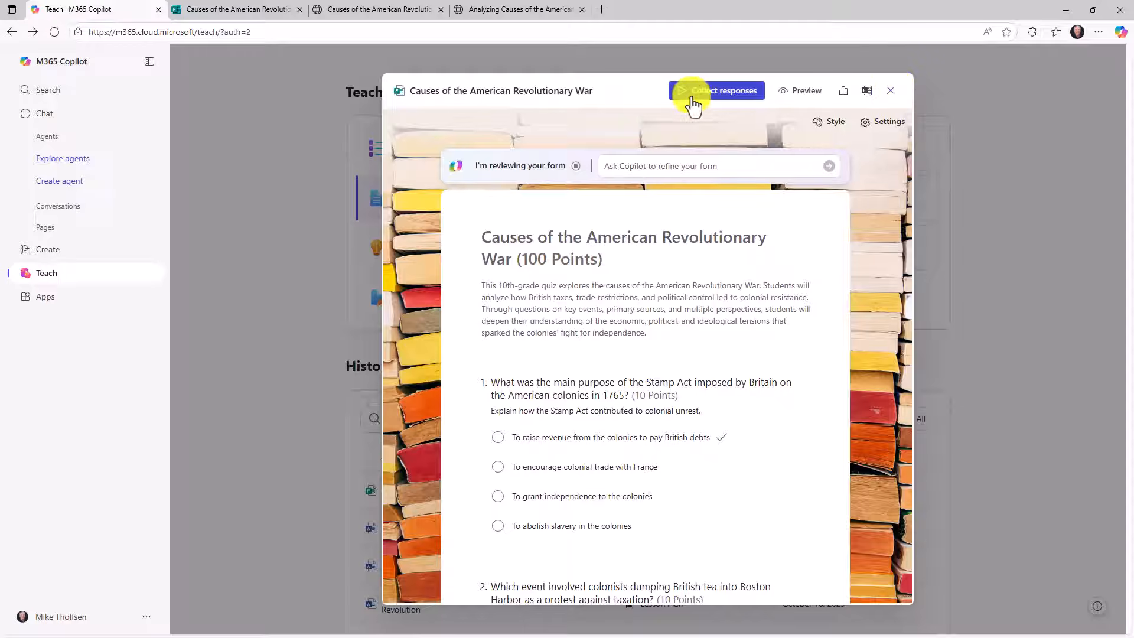
pyautogui.click(725, 94)
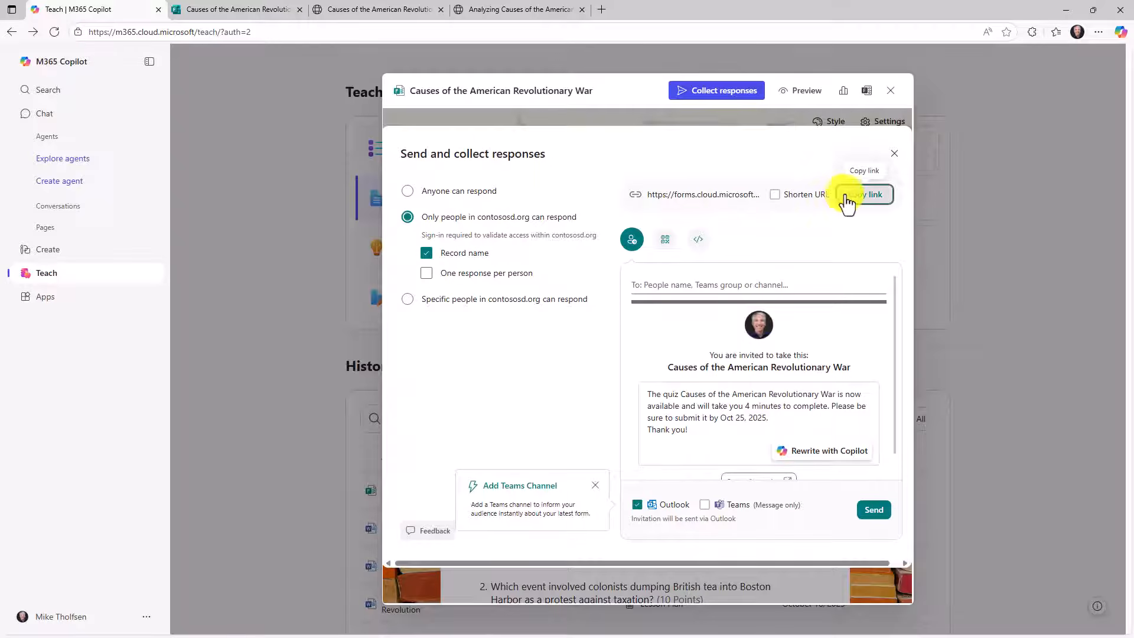
pyautogui.click(893, 155)
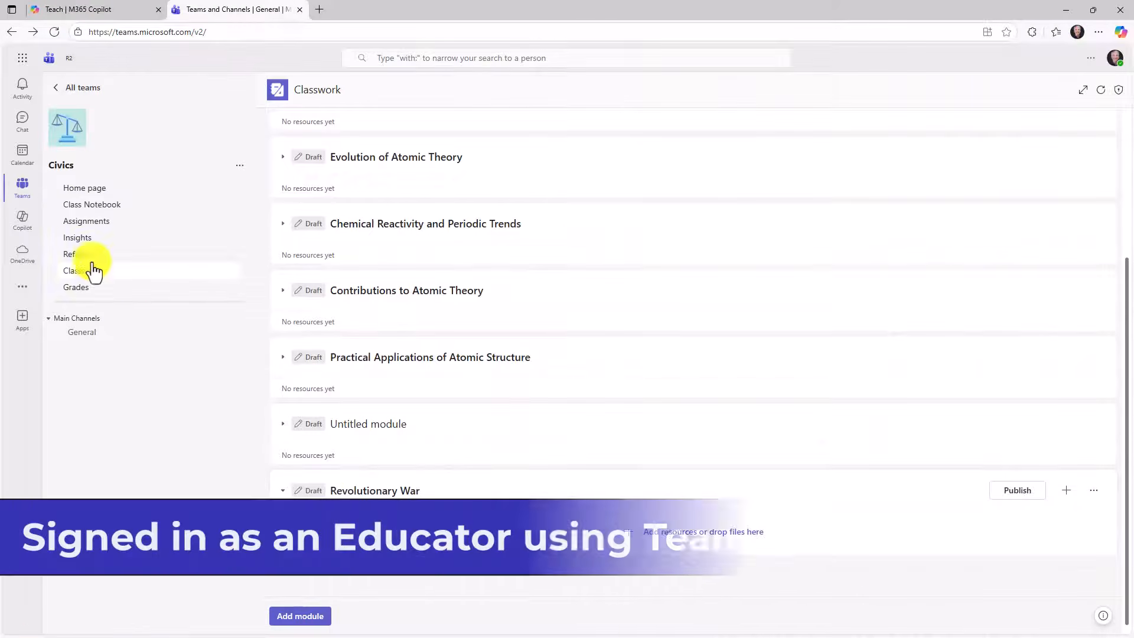
# Step: In the Civics class in Teams, start a new quiz assignment and add a blank quiz to it
pyautogui.click(89, 222)
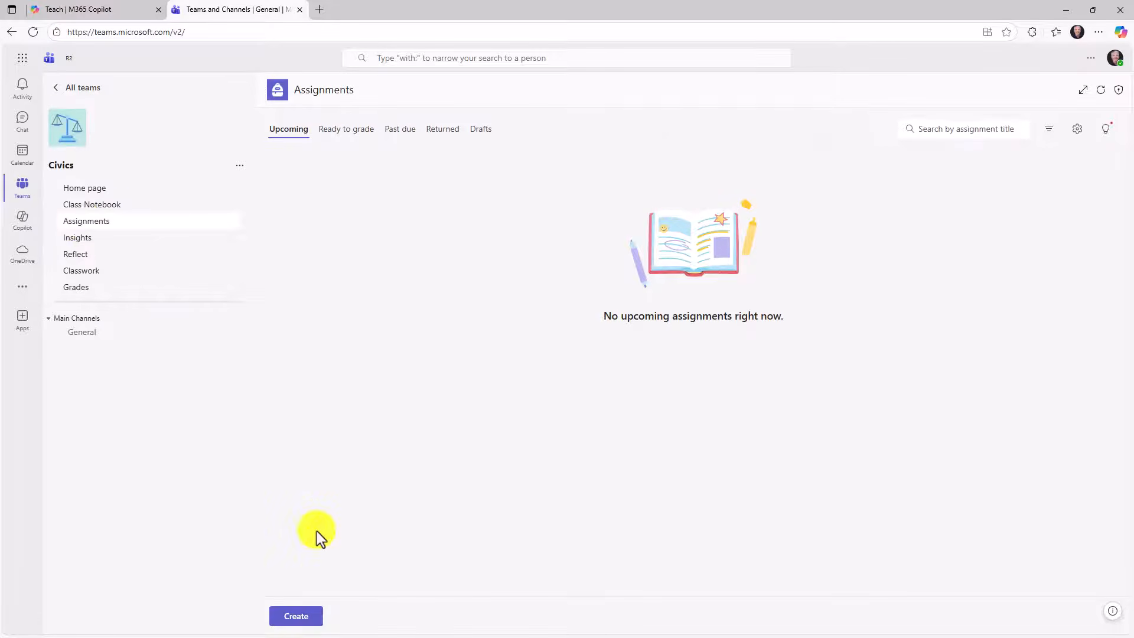
pyautogui.click(298, 618)
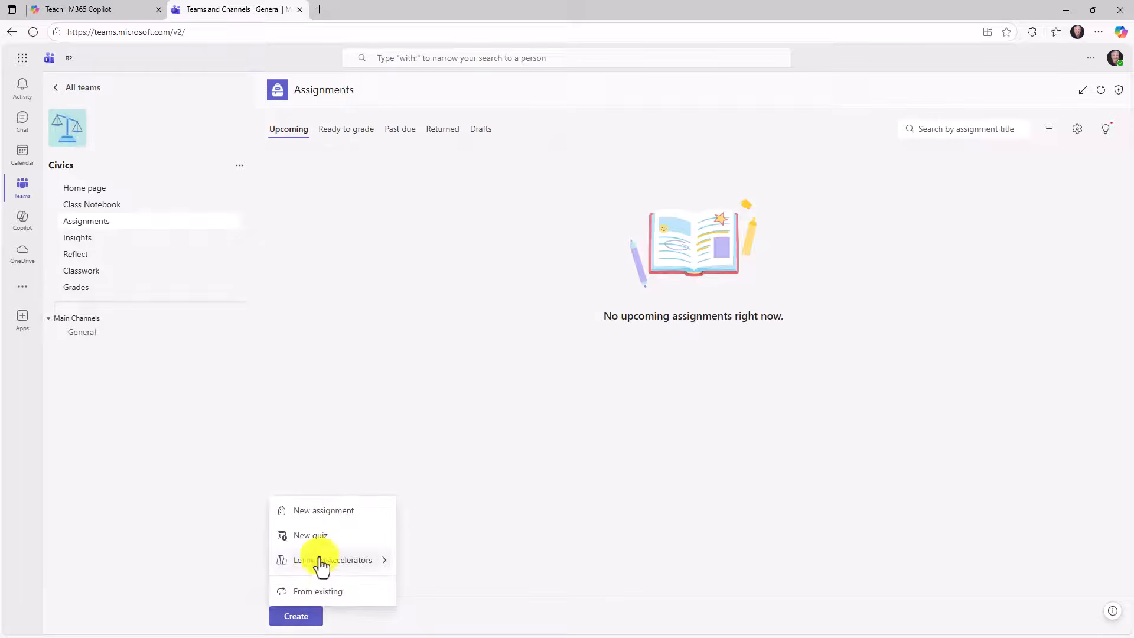
pyautogui.click(306, 536)
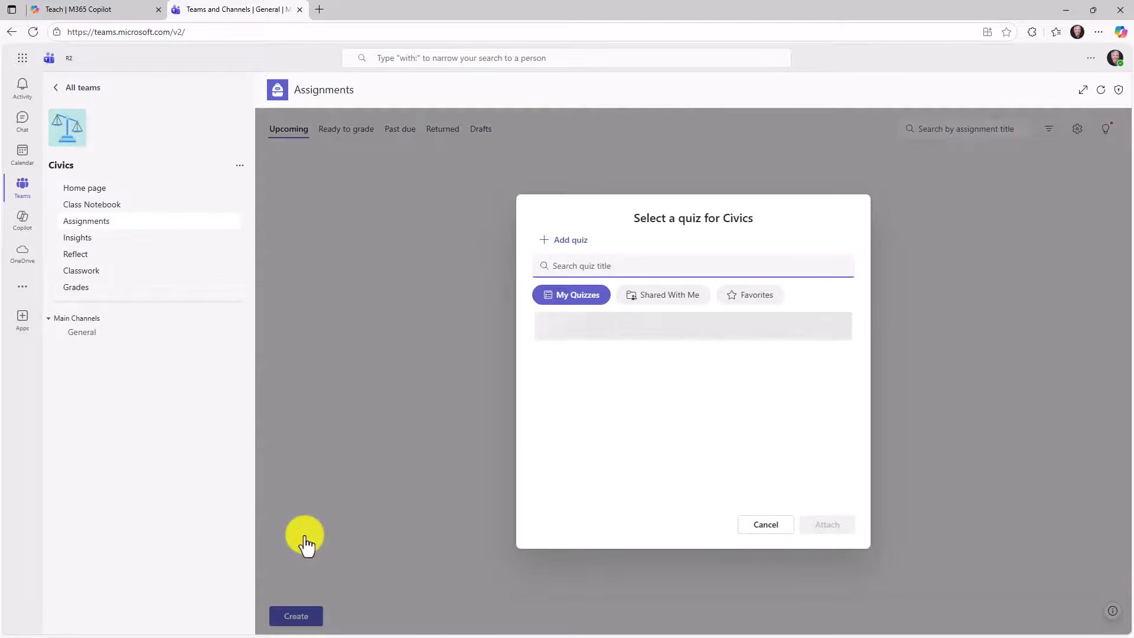
pyautogui.click(562, 241)
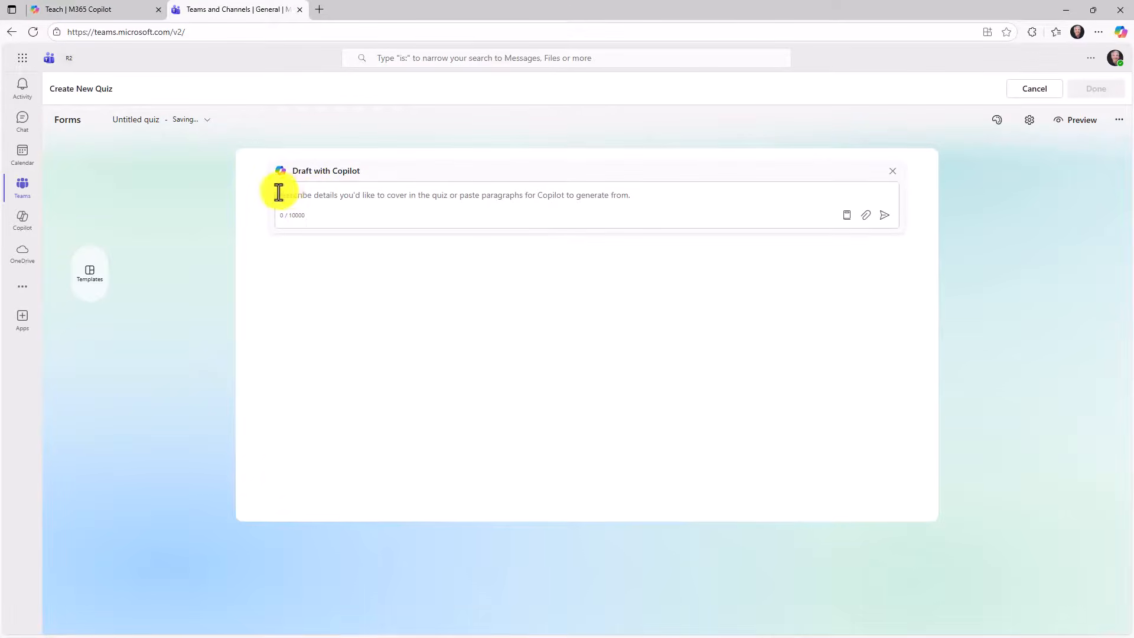
# Step: Paste the 10th-grade quiz description on the causes of the American Revolutionary War into Draft with Copilot and generate the questions
pyautogui.click(315, 195)
pyautogui.hotkey('ctrl', 'v')
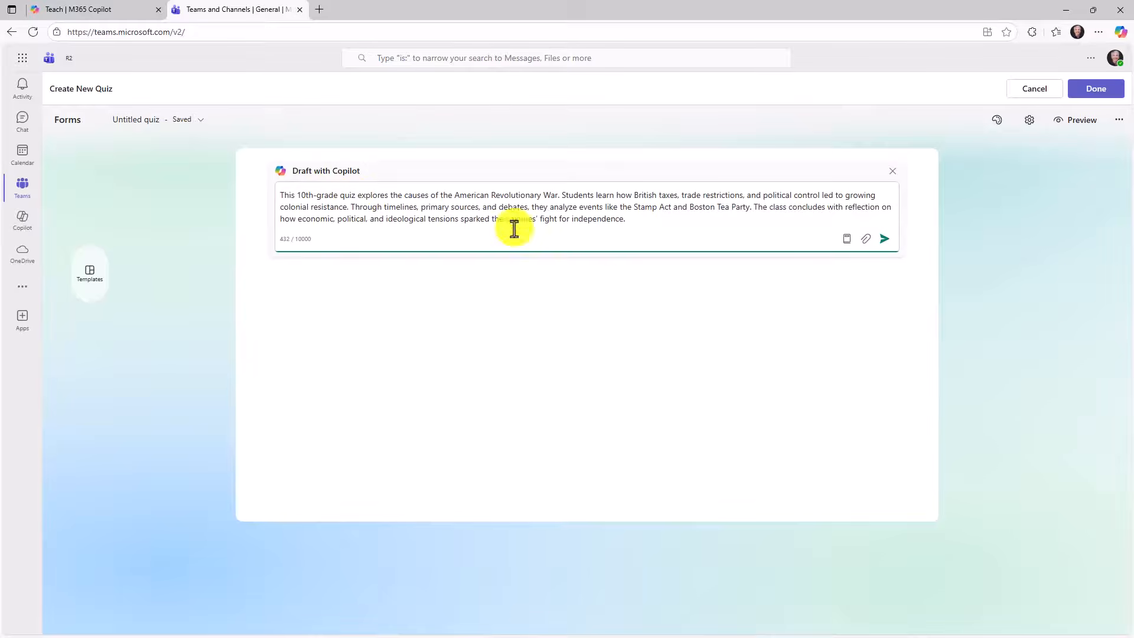
pyautogui.click(882, 236)
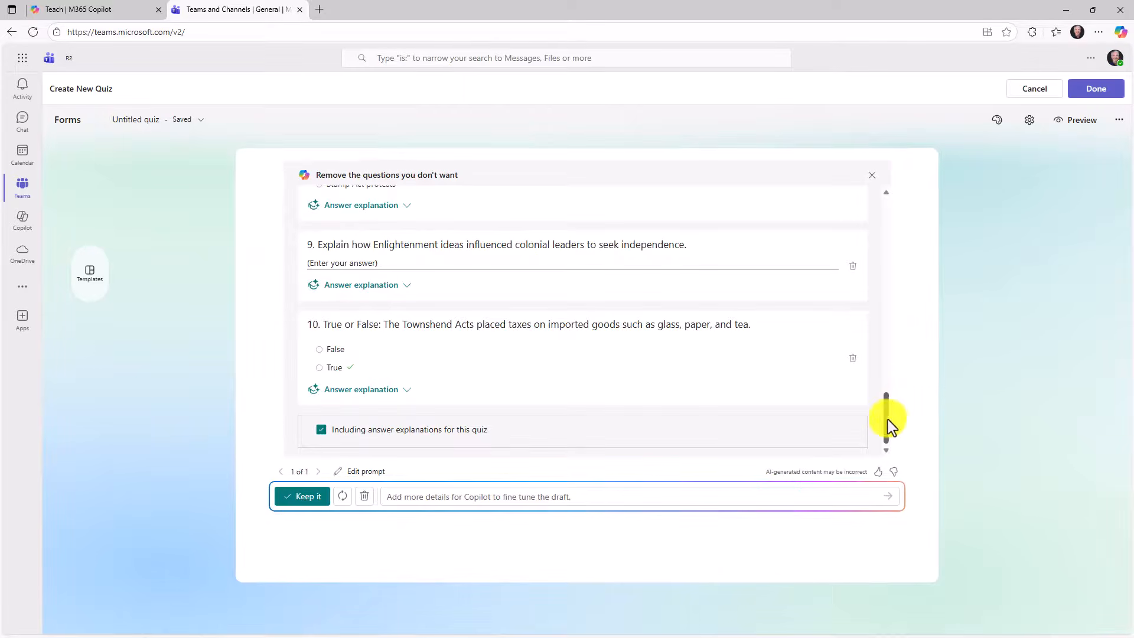
# Step: Look over the drafted questions, keep Copilot's draft and finish the quiz so it attaches to the assignment
pyautogui.moveTo(885, 419); pyautogui.dragTo(887, 207)
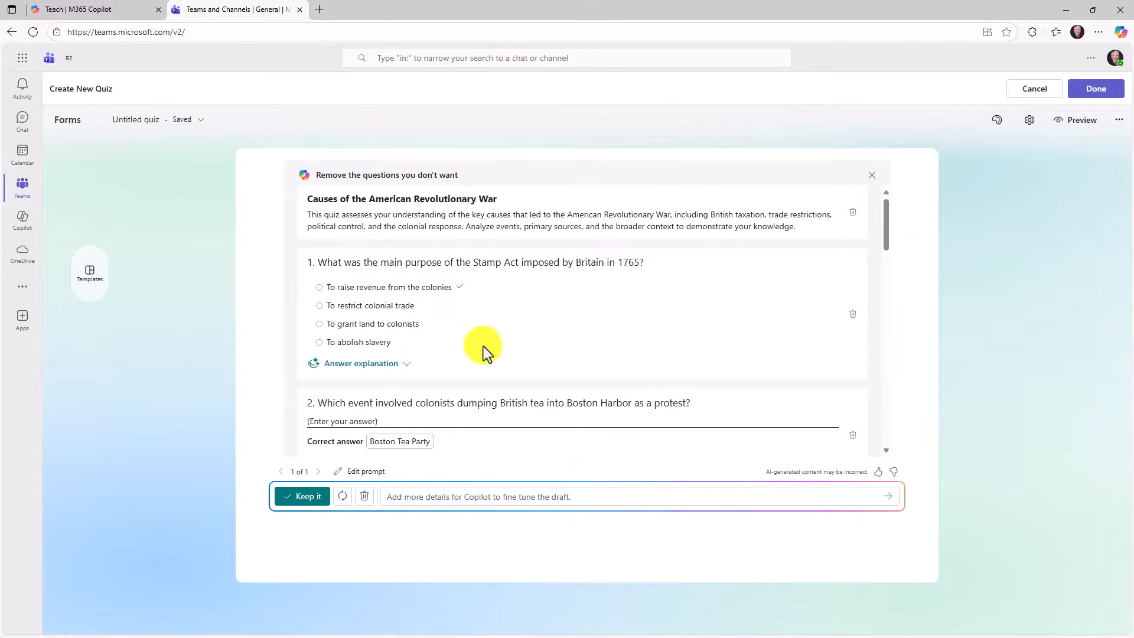
pyautogui.click(295, 494)
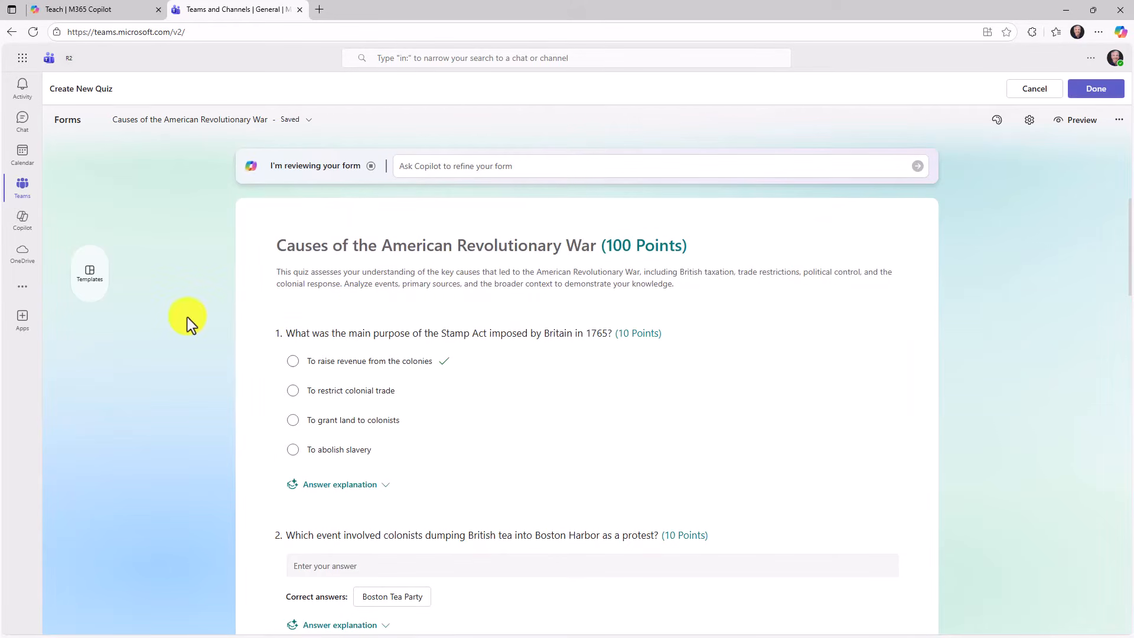
pyautogui.click(1102, 90)
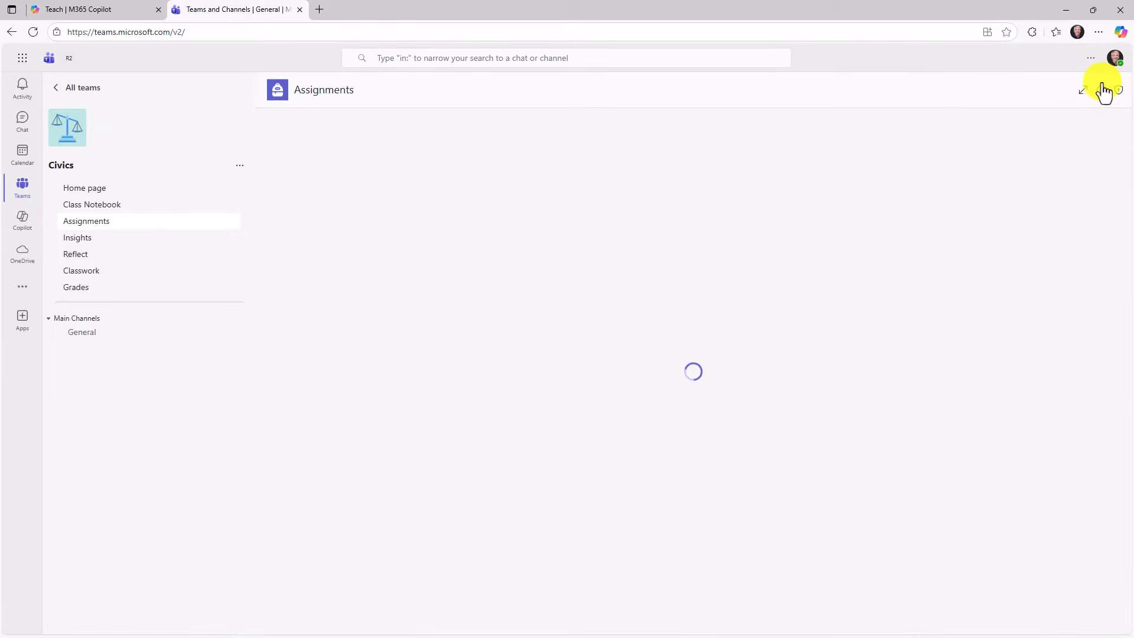